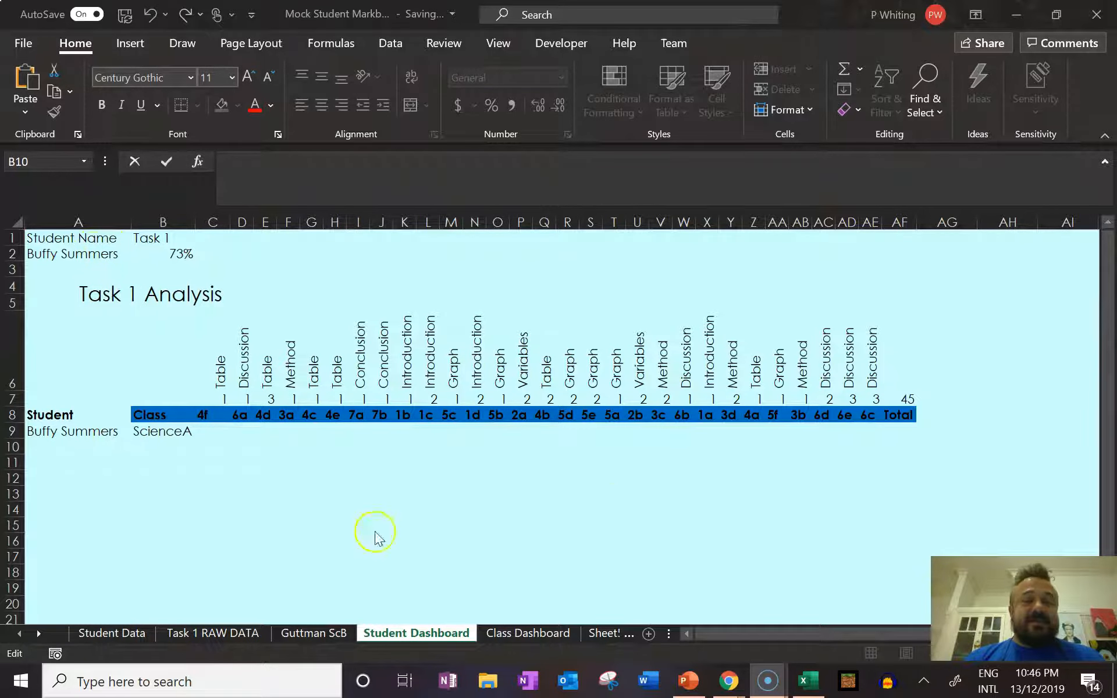
scroll(648, 492, down, 2)
scroll(648, 492, down, 5)
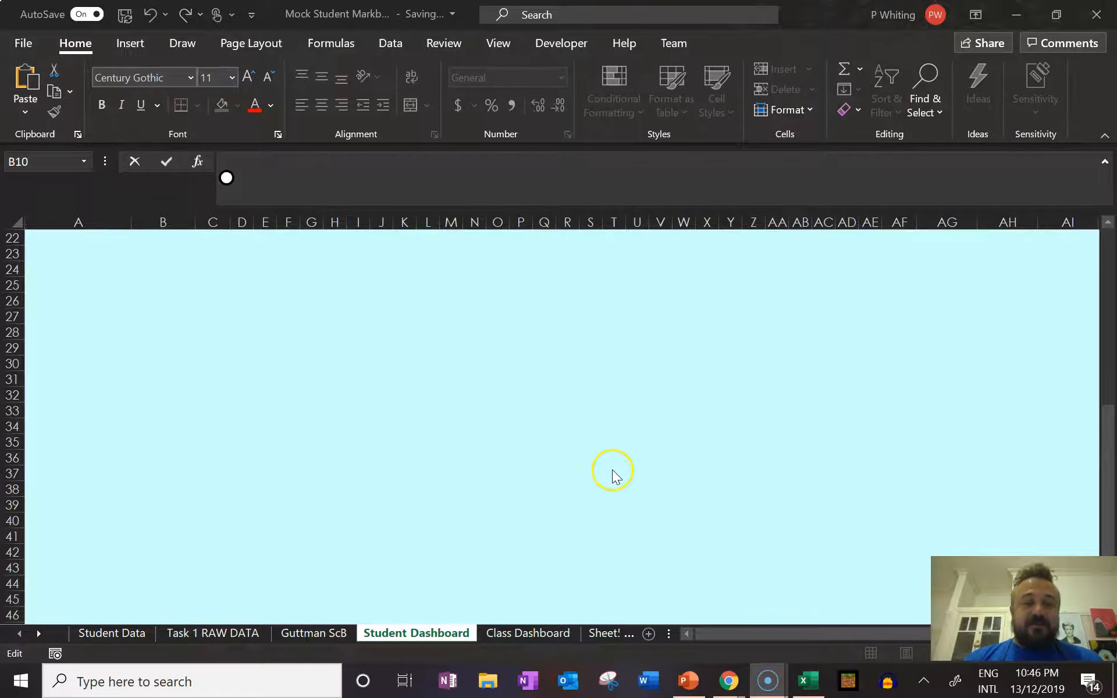
scroll(610, 469, up, 7)
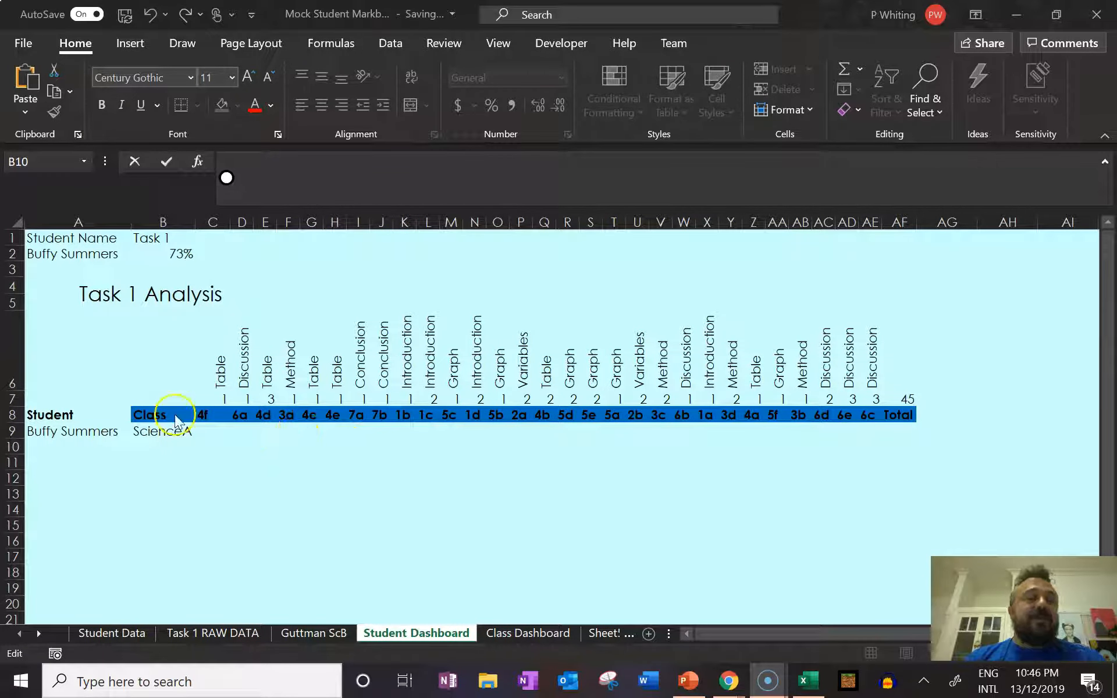
View the student choices available in cell A2 and the lookup formula behind the Task 1 result in B2.
click(113, 259)
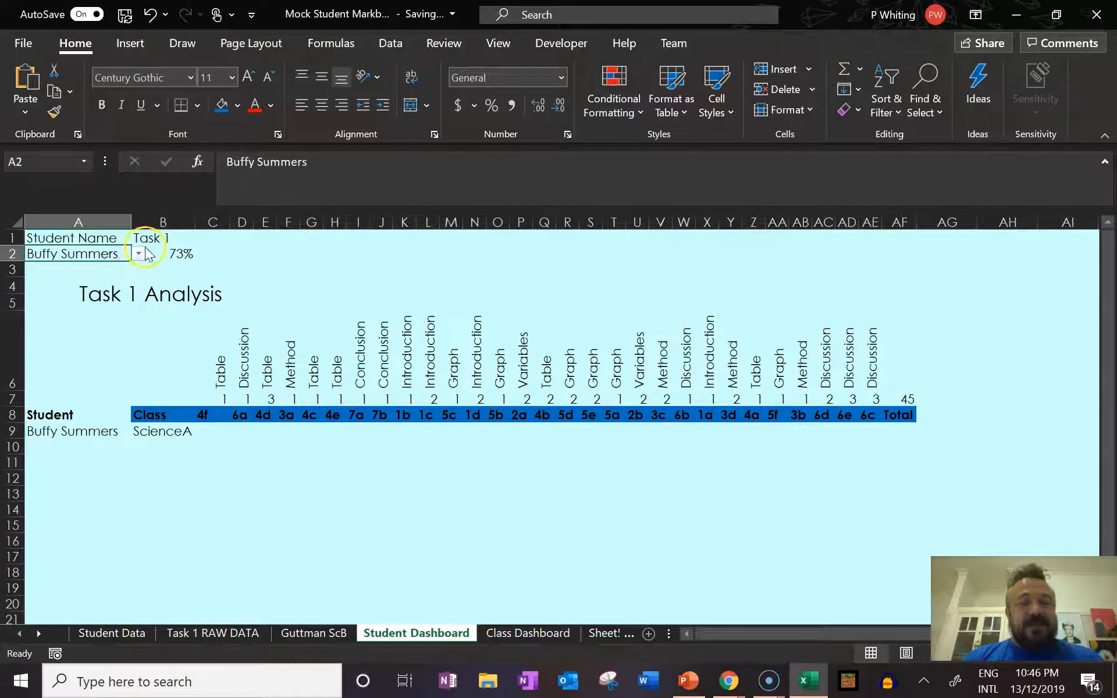
click(139, 254)
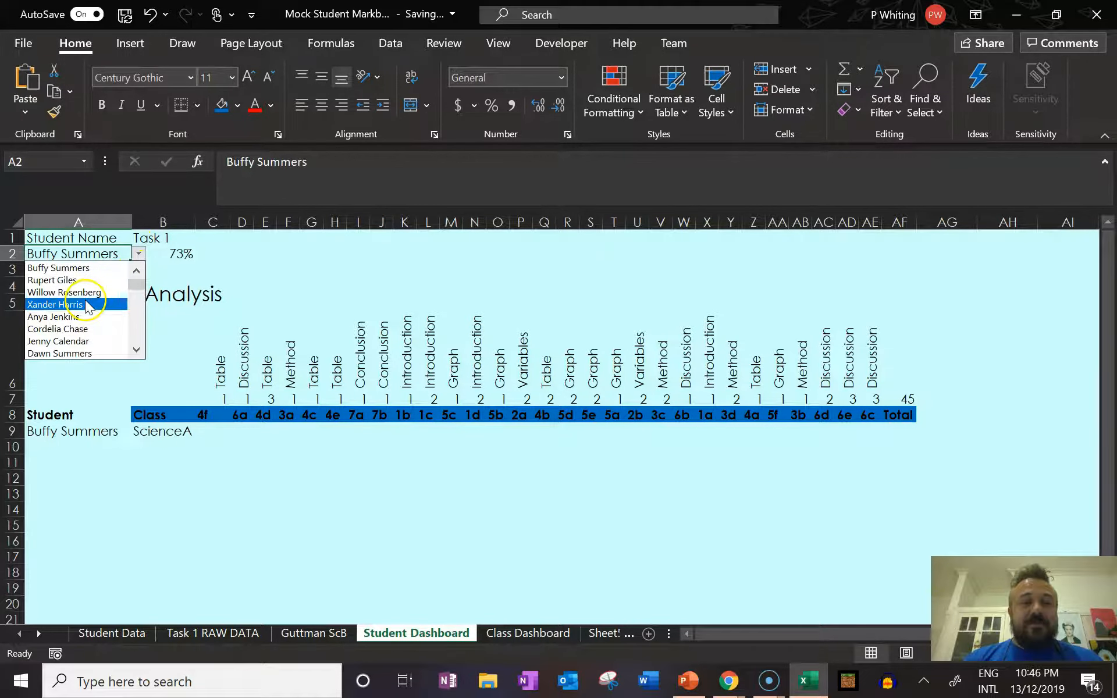
click(185, 269)
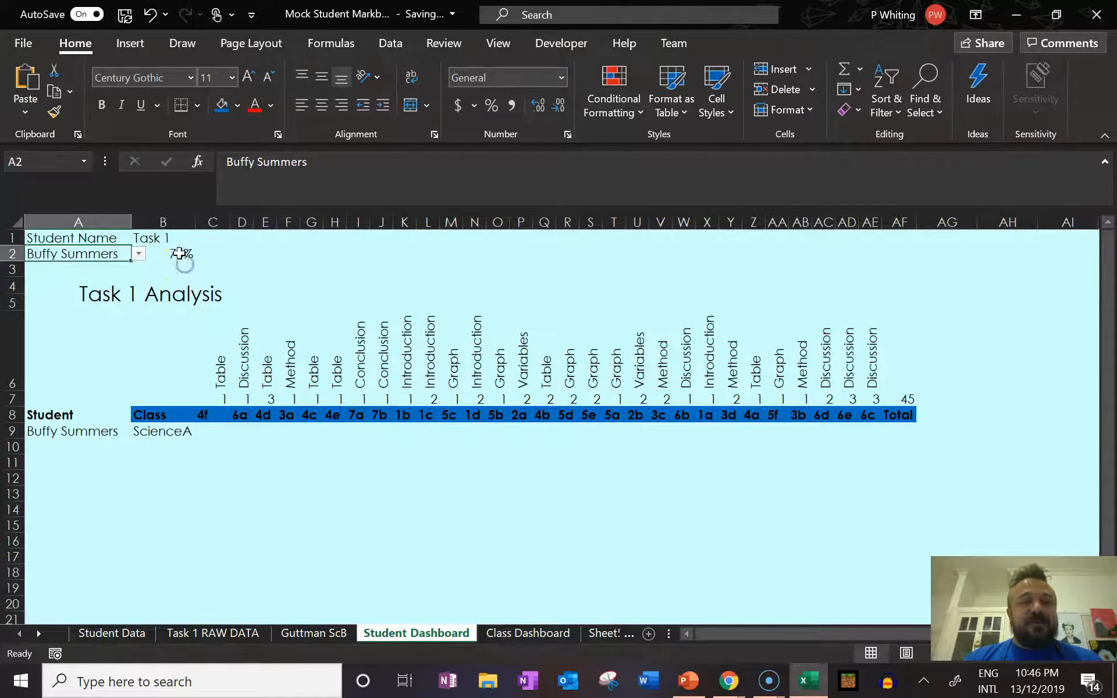
click(162, 253)
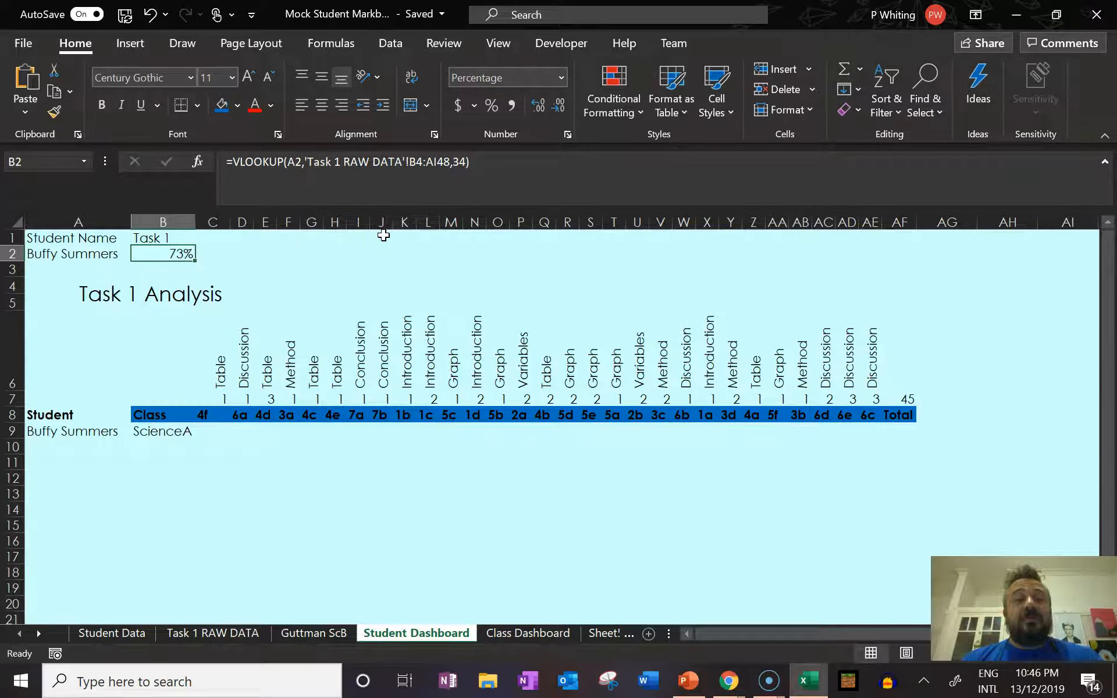
Change the dashboard's student in cell A2 to the second name in the list.
click(87, 254)
click(136, 257)
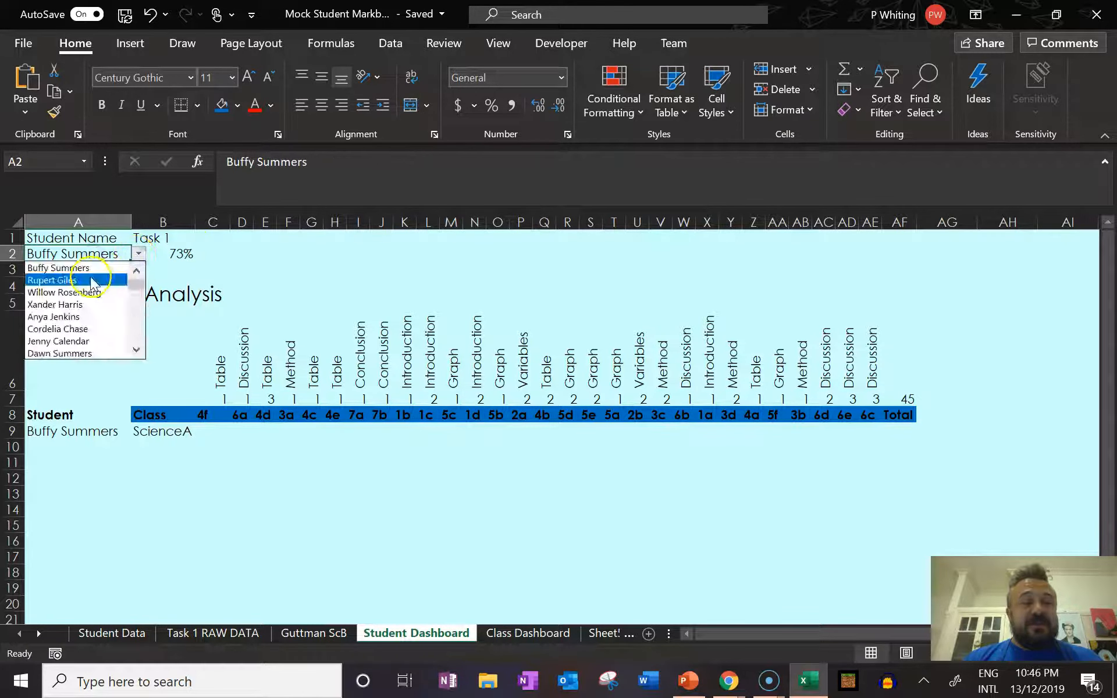
click(114, 279)
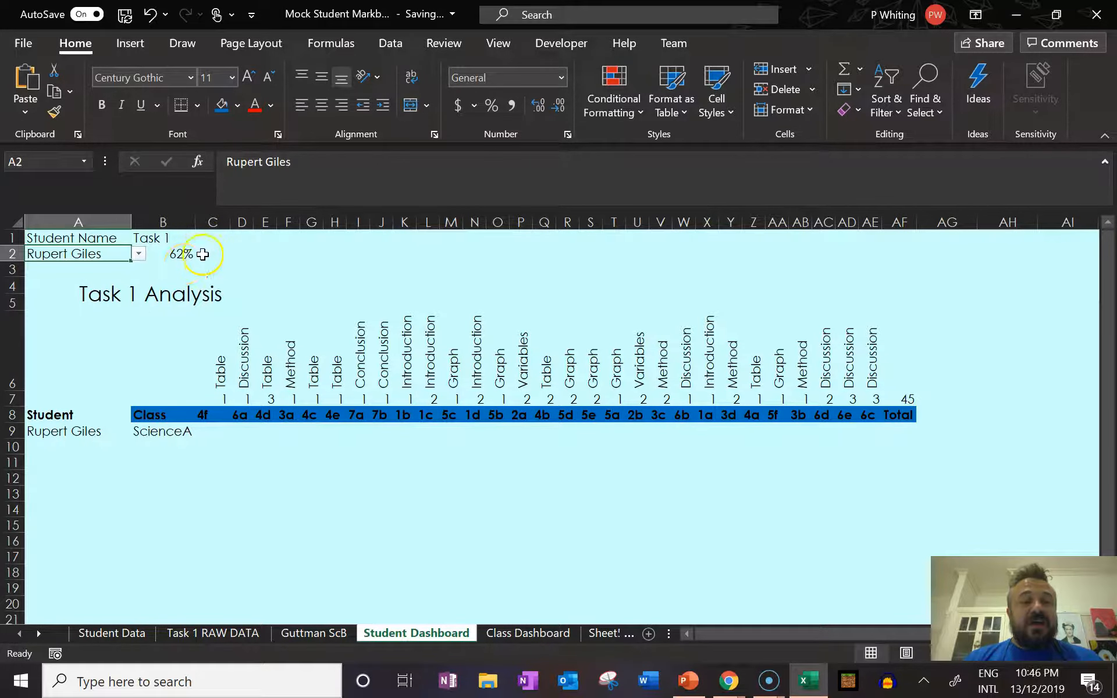
Examine how cells A9, B2 and B9 draw on the student selected in A2.
click(74, 433)
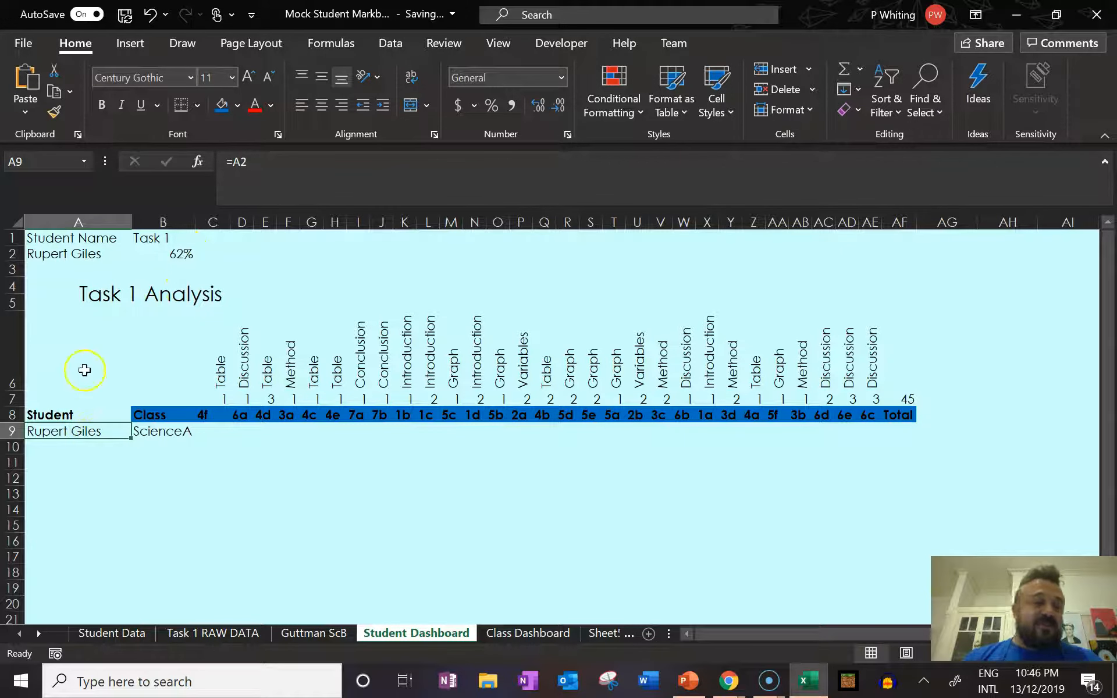
click(90, 258)
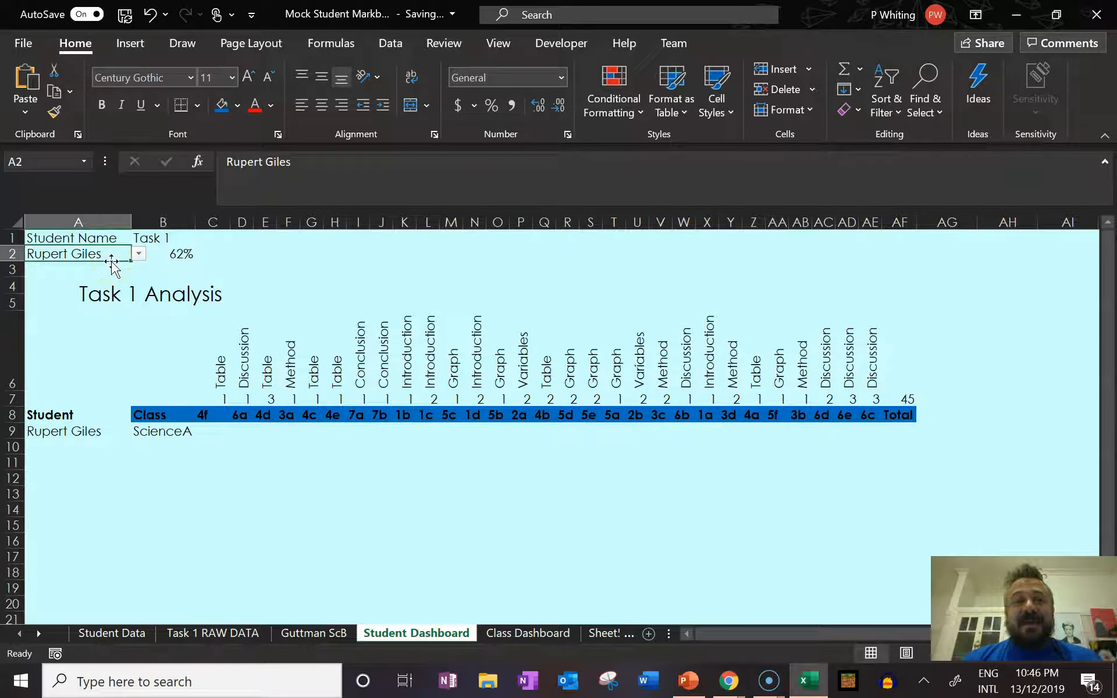
click(112, 256)
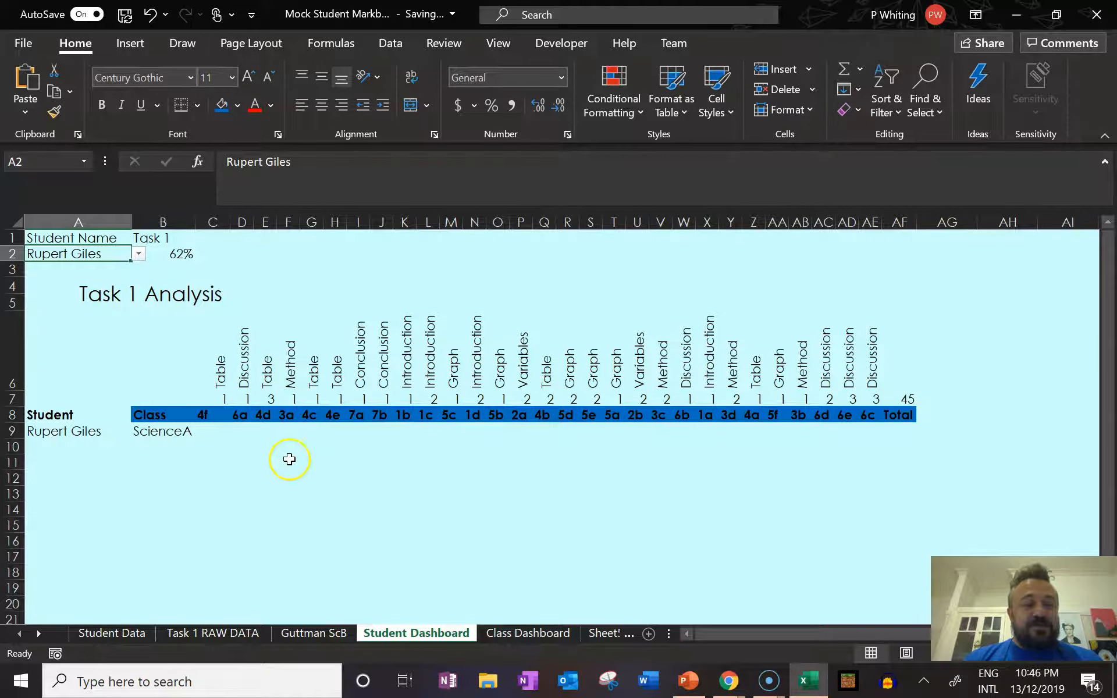
click(185, 260)
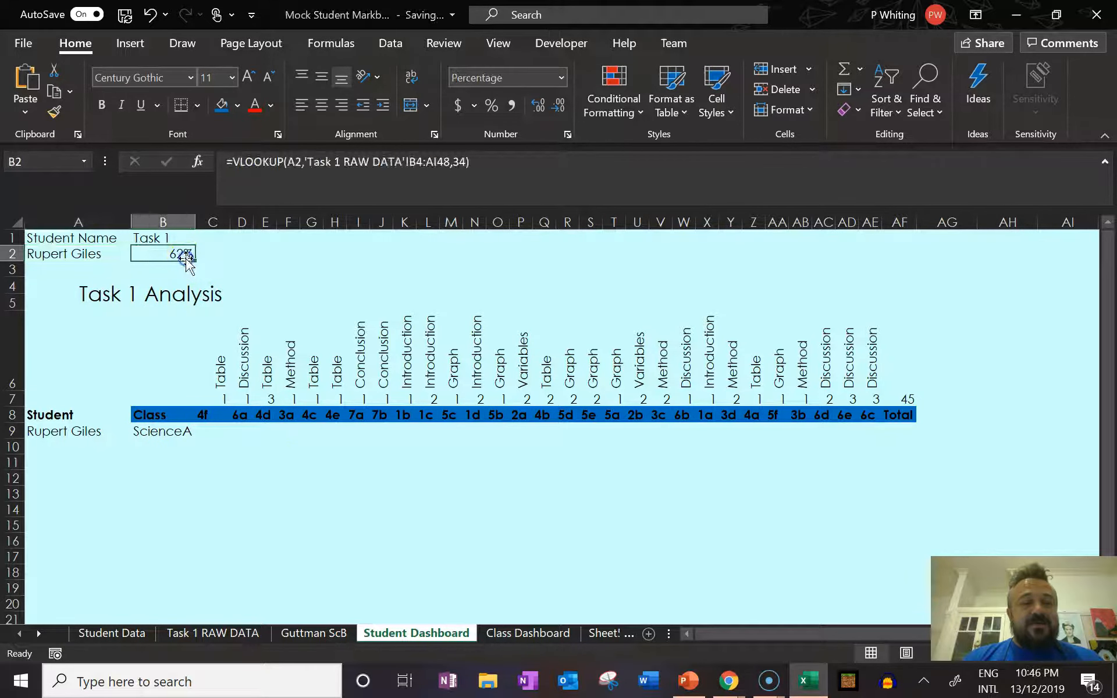
right_click(159, 433)
click(142, 435)
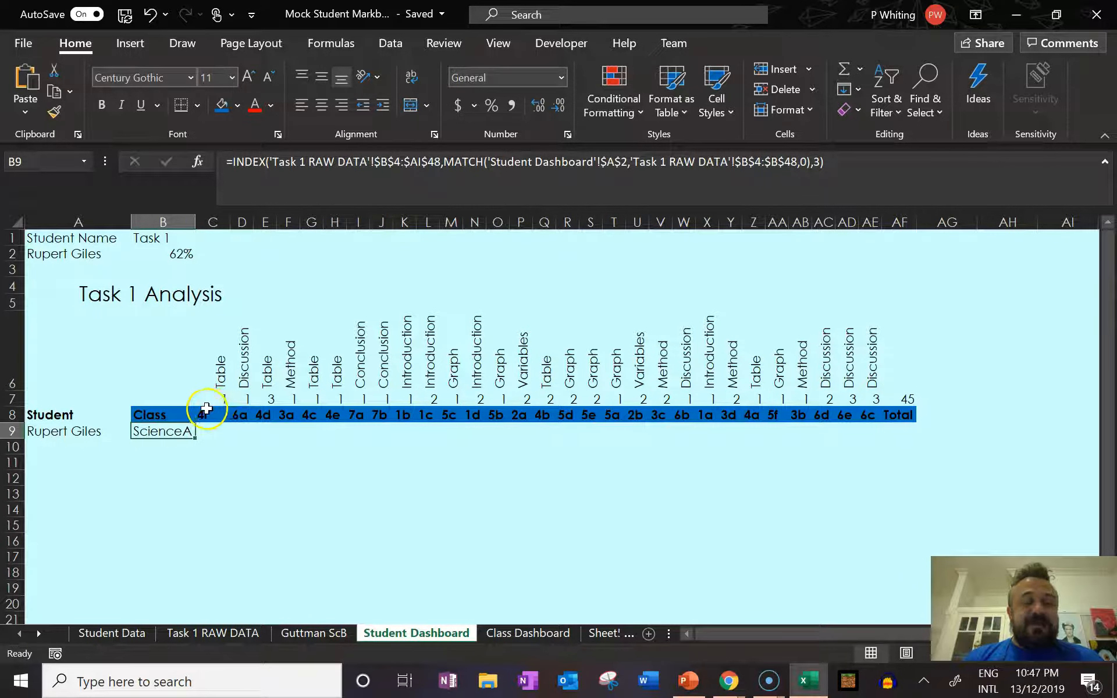
Start an INDEX formula in cell B10 with the range B4:AG48 of the Task 1 RAW DATA sheet as its array.
click(157, 447)
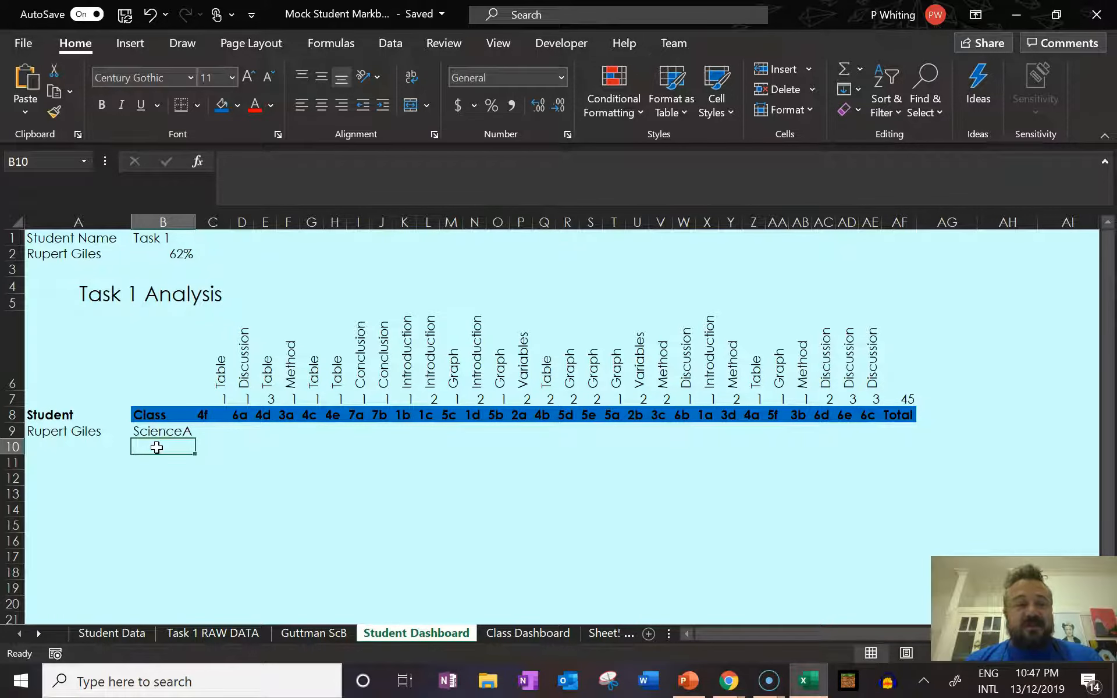
text(=IN)
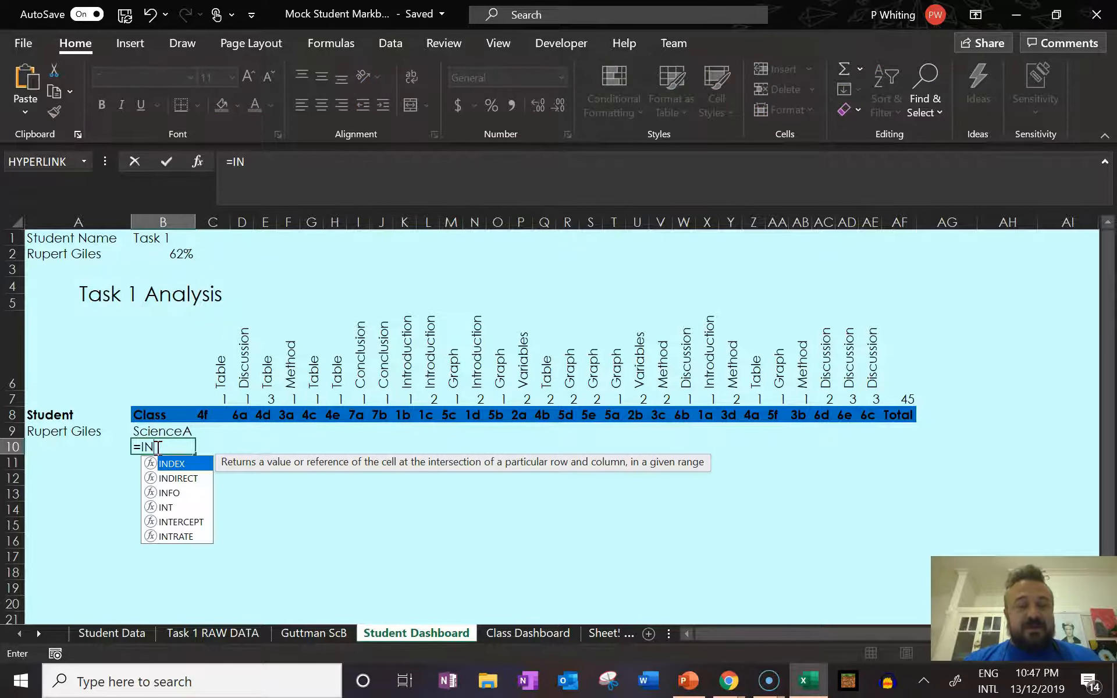
key(Tab)
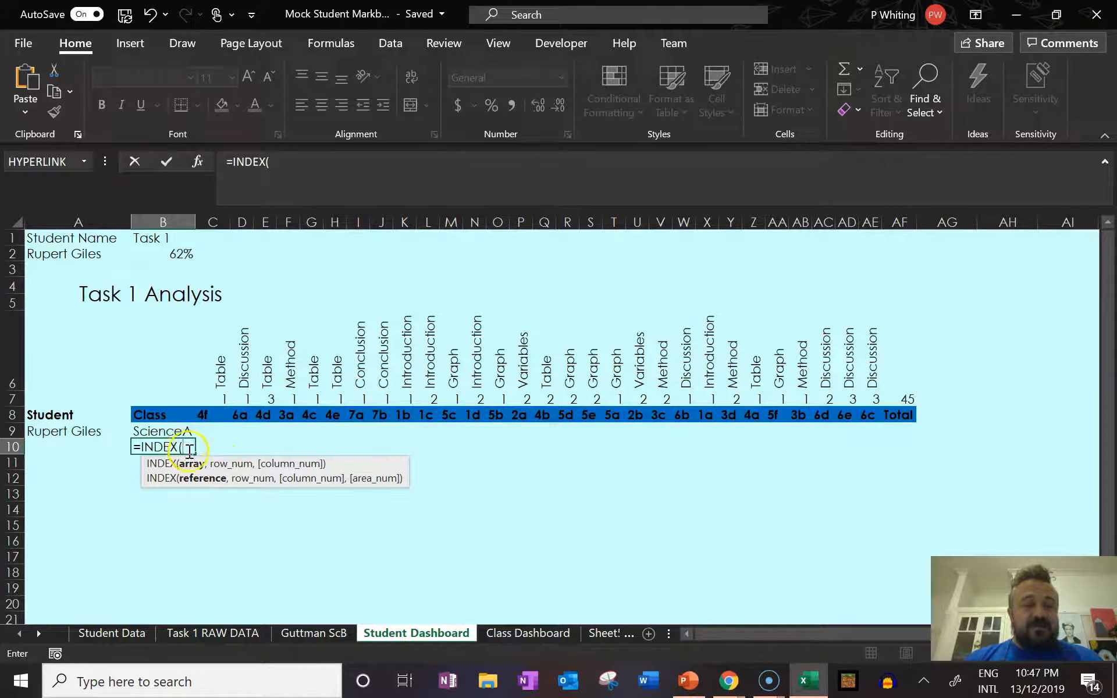
click(218, 636)
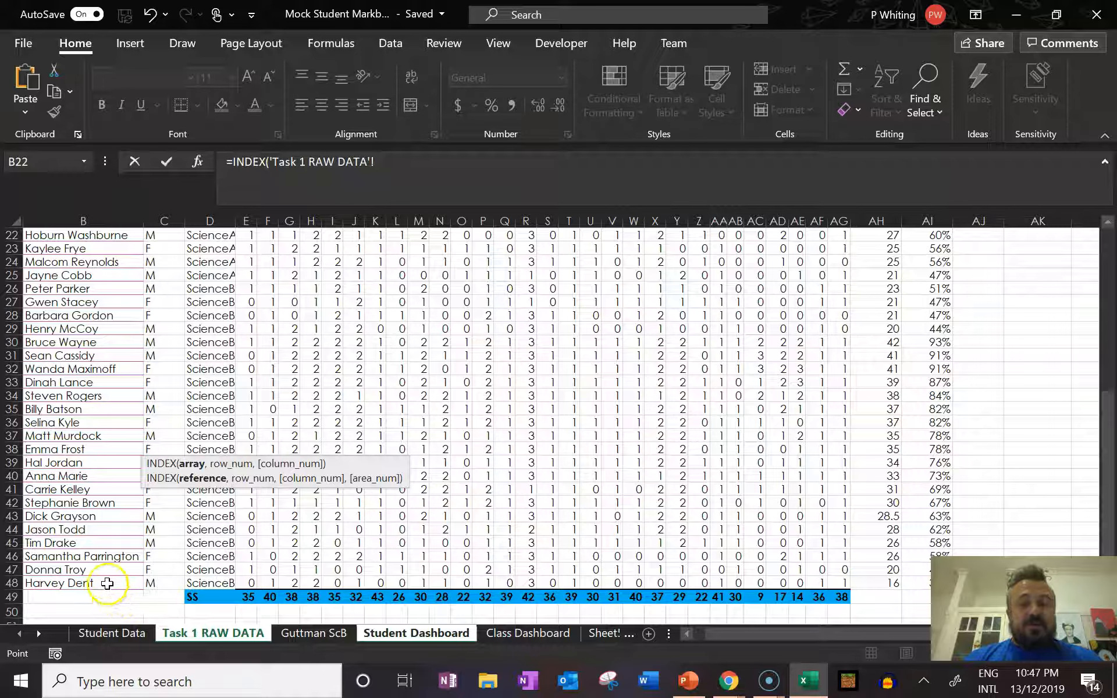
drag(107, 585, 838, 335)
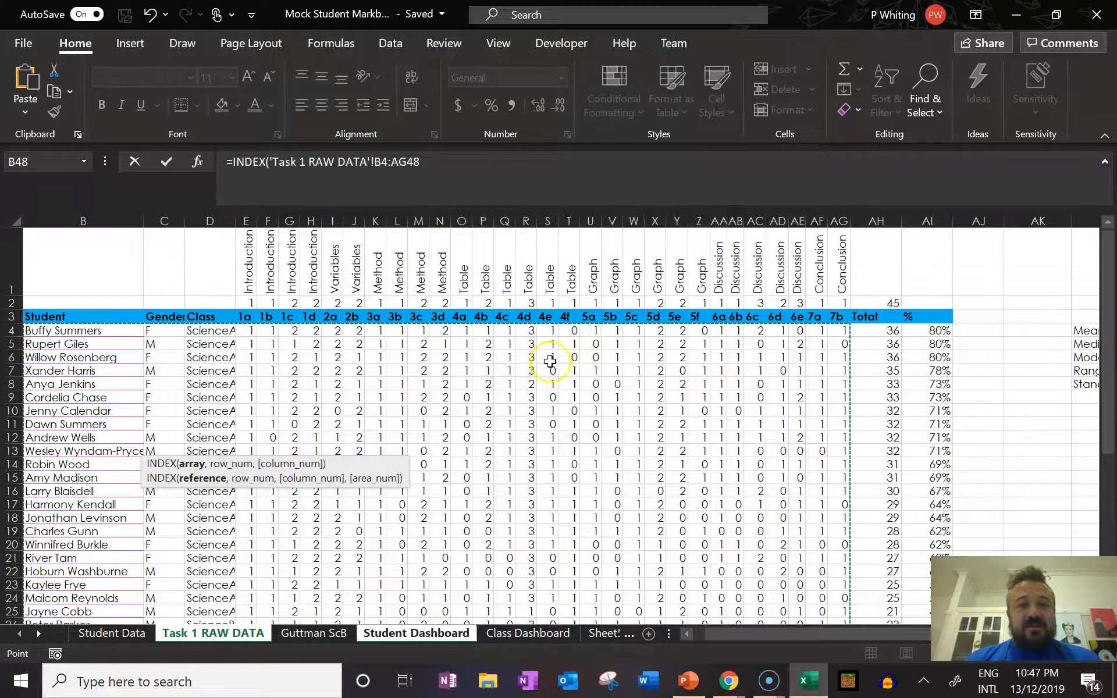
click(437, 159)
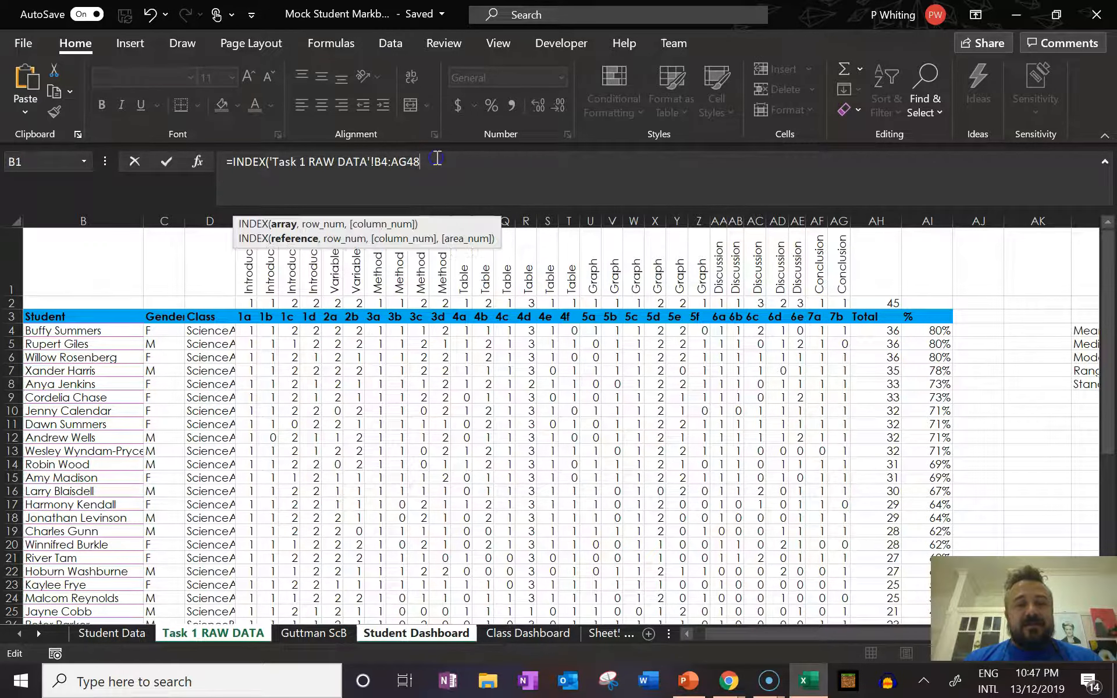
text(,)
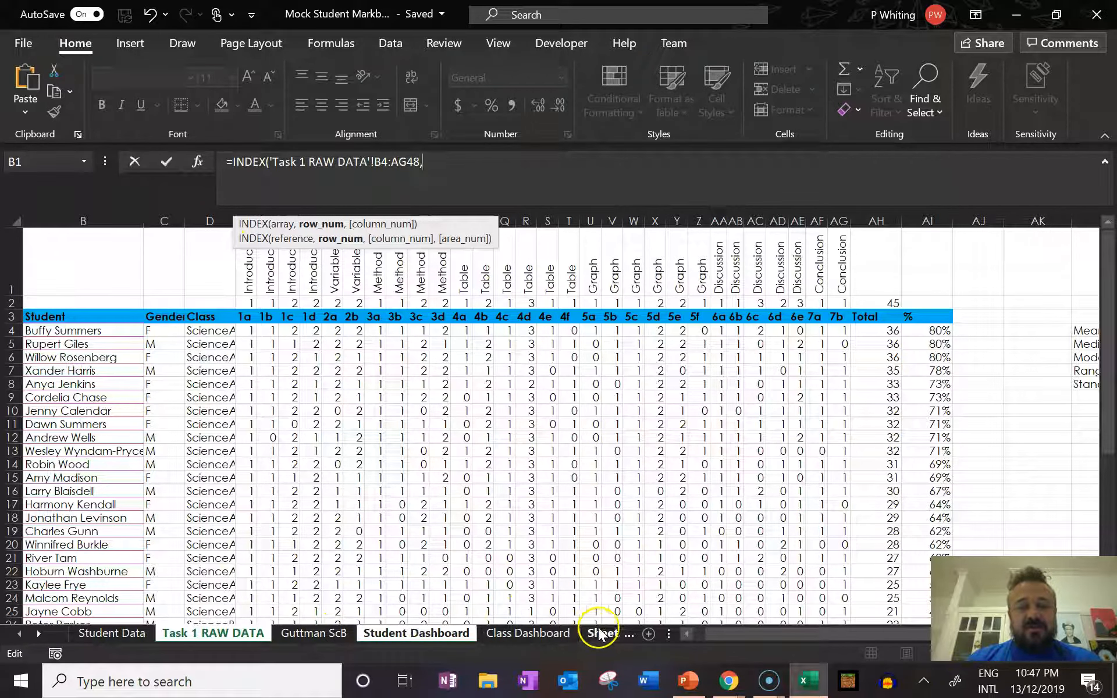
Add a MATCH function as the INDEX row number, with cell A2 of the Student Dashboard sheet as the lookup value.
click(398, 633)
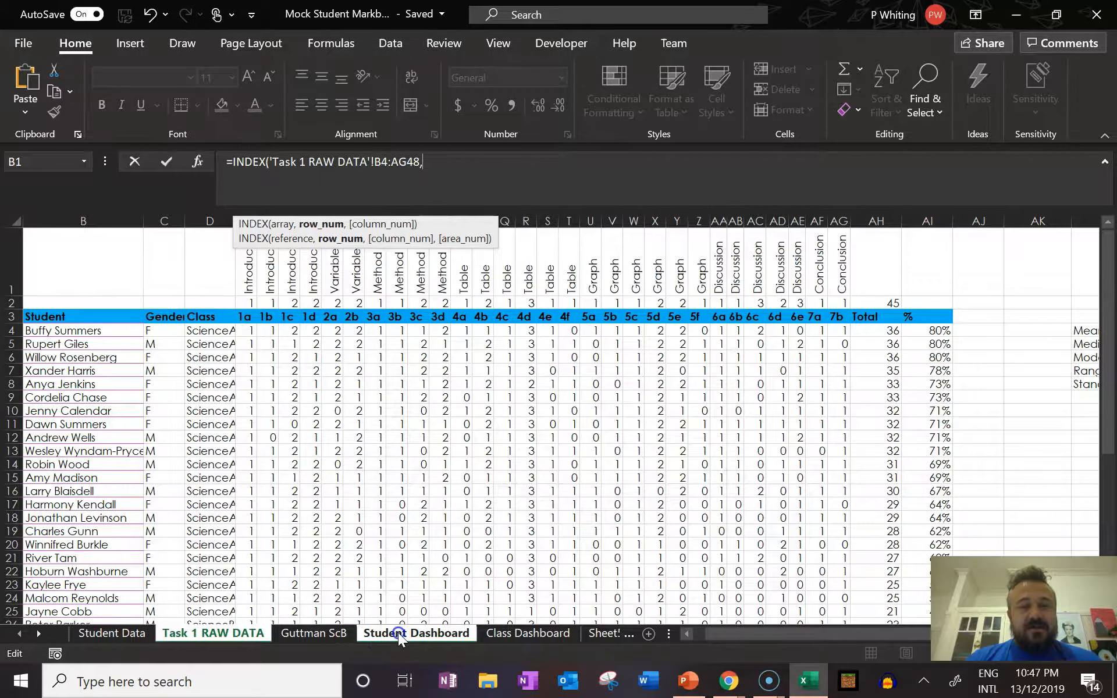
key(BackSpace)
key(BackSpace)
key(BackSpace)
key(BackSpace)
key(BackSpace)
key(BackSpace)
key(BackSpace)
key(BackSpace)
key(BackSpace)
key(BackSpace)
key(BackSpace)
key(BackSpace)
key(BackSpace)
key(BackSpace)
key(BackSpace)
key(BackSpace)
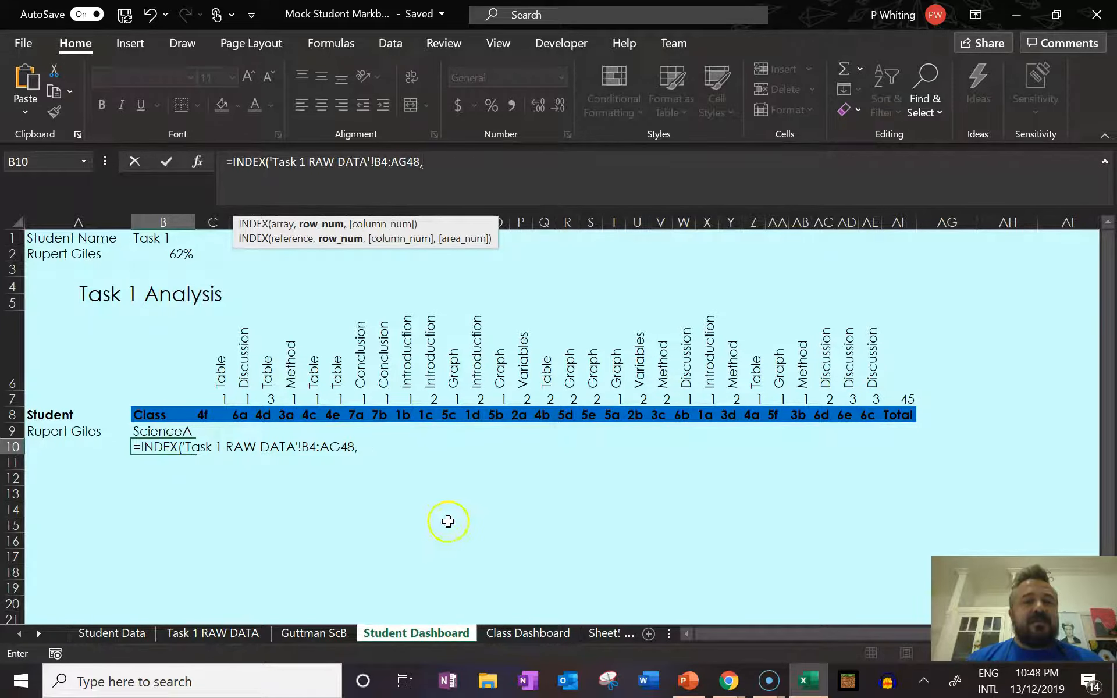
click(90, 429)
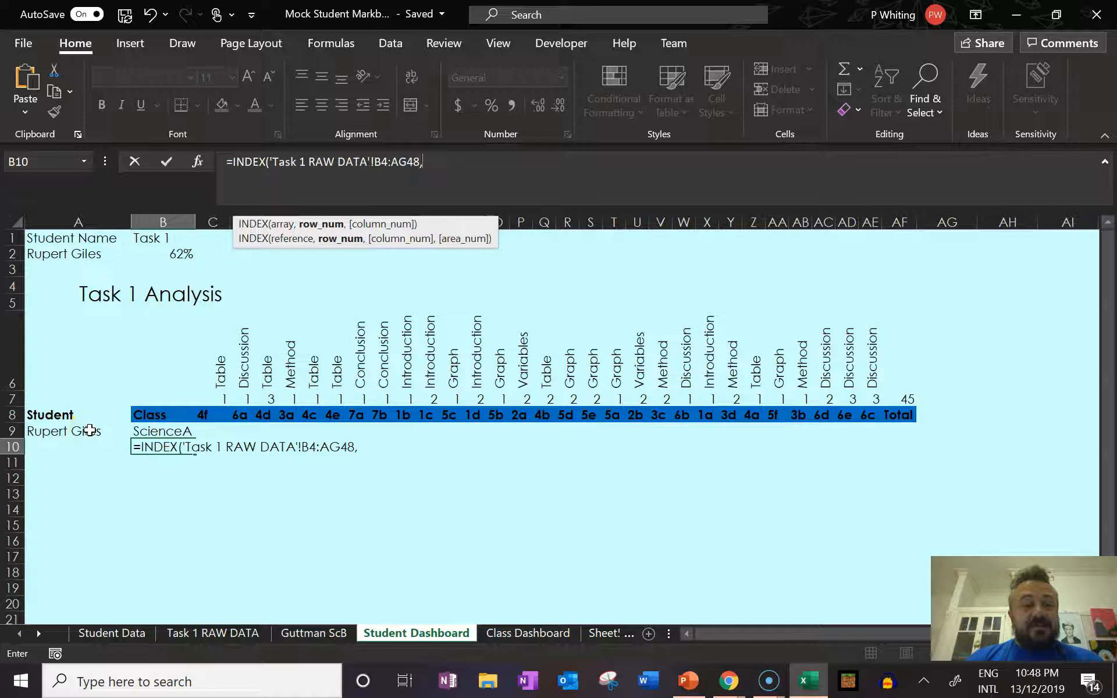
click(73, 417)
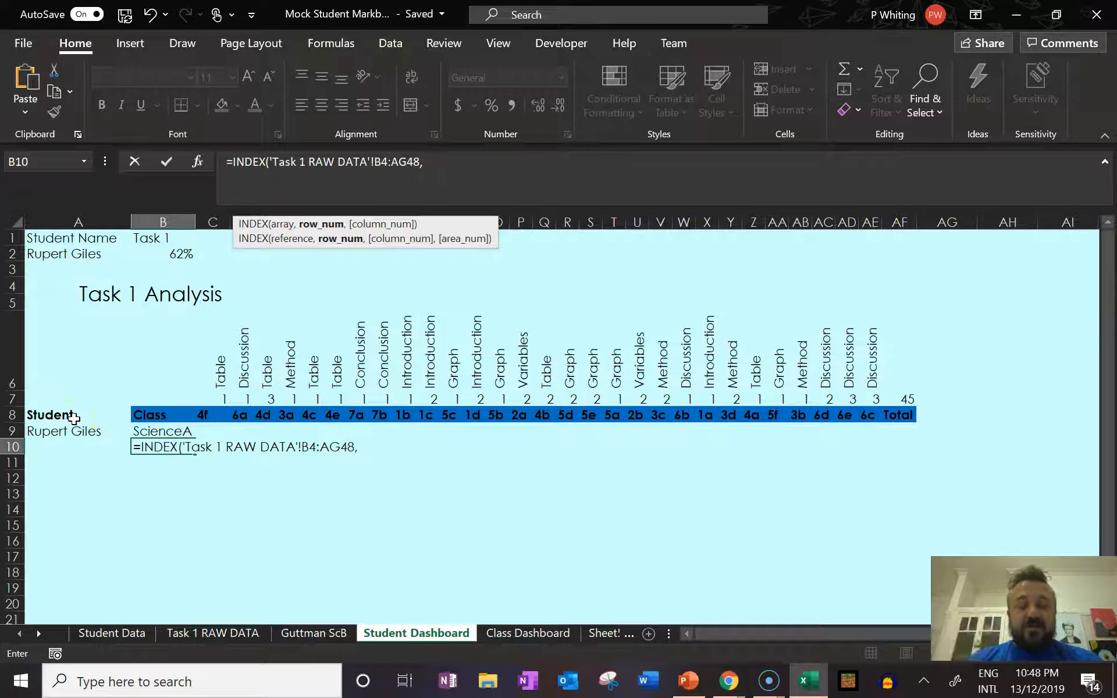
text(Matc)
key(Tab)
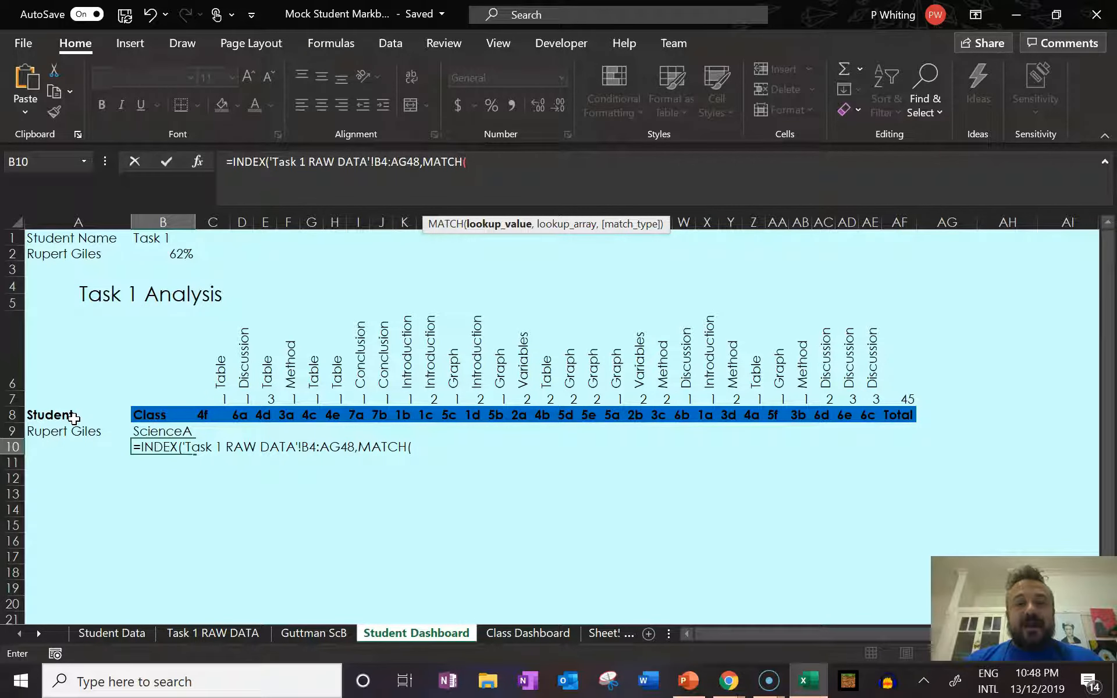
click(56, 254)
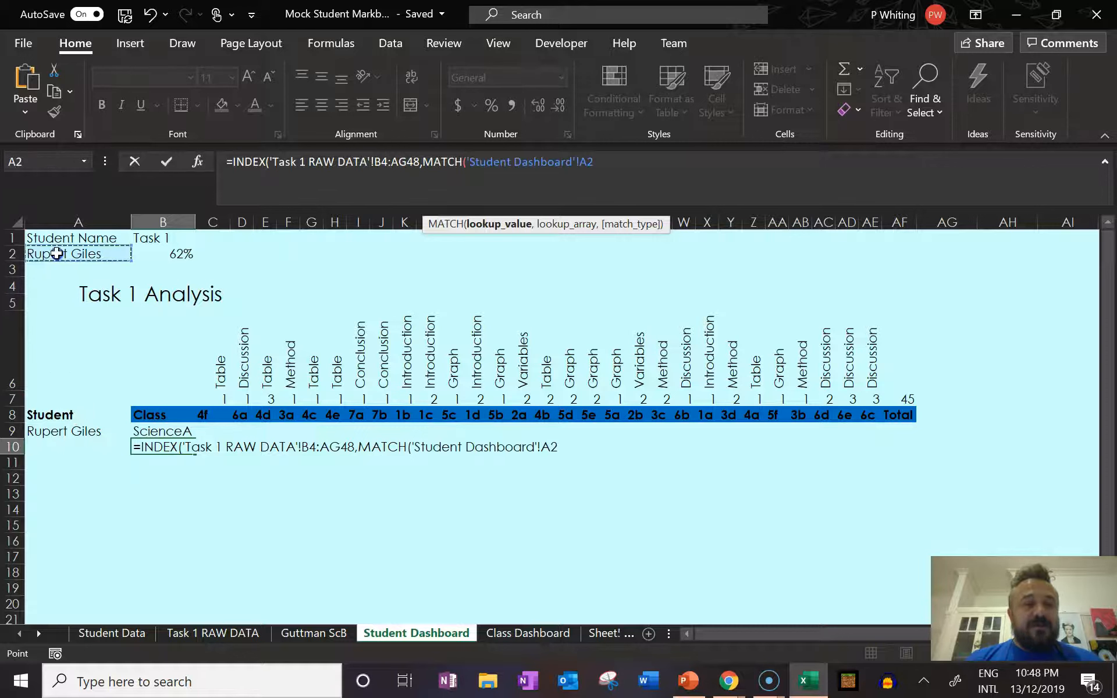
text(,)
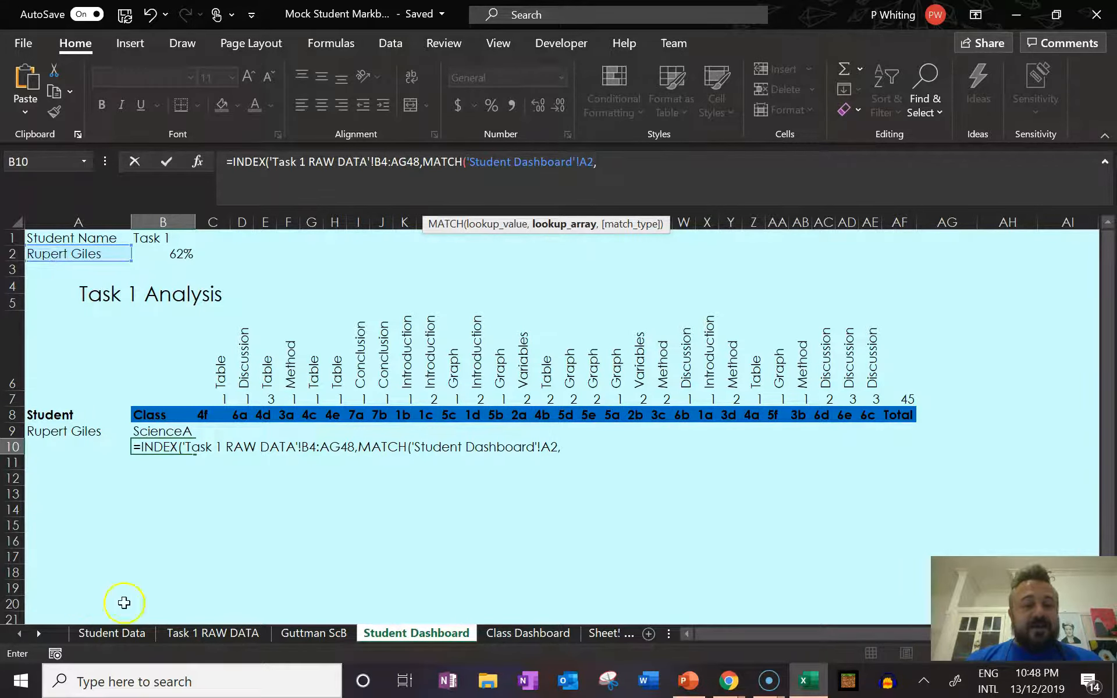
Complete the MATCH function with lookup array B4:B48 of the Task 1 RAW DATA sheet and match type 0 (exact match).
click(238, 634)
drag(66, 330, 79, 564)
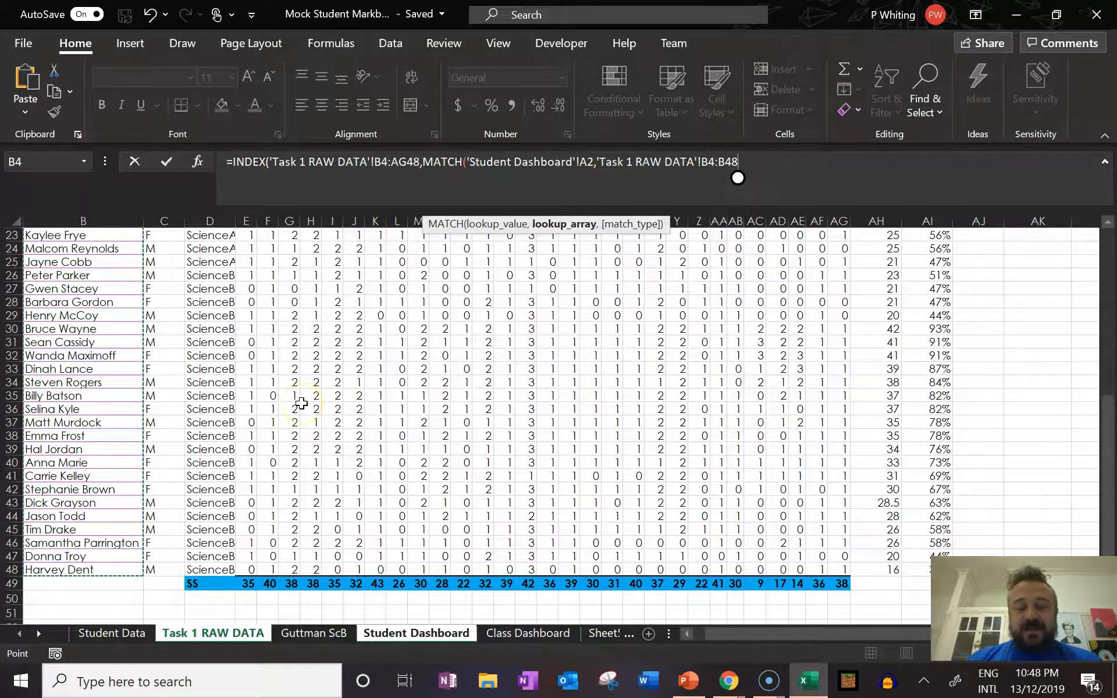
text(,)
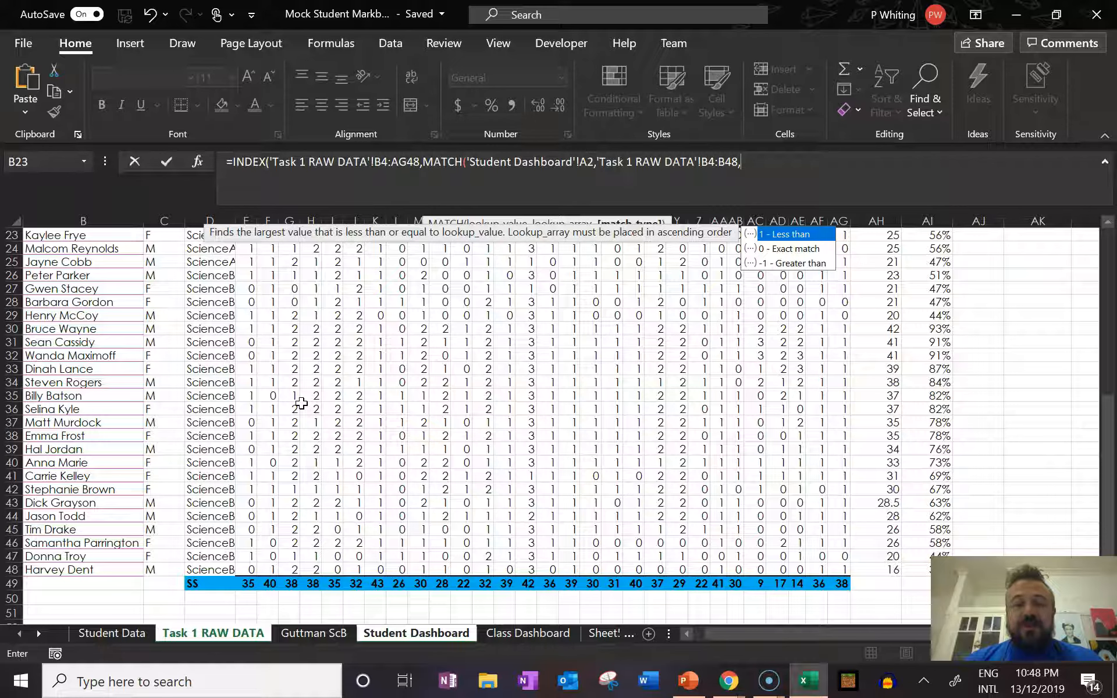
key(Down)
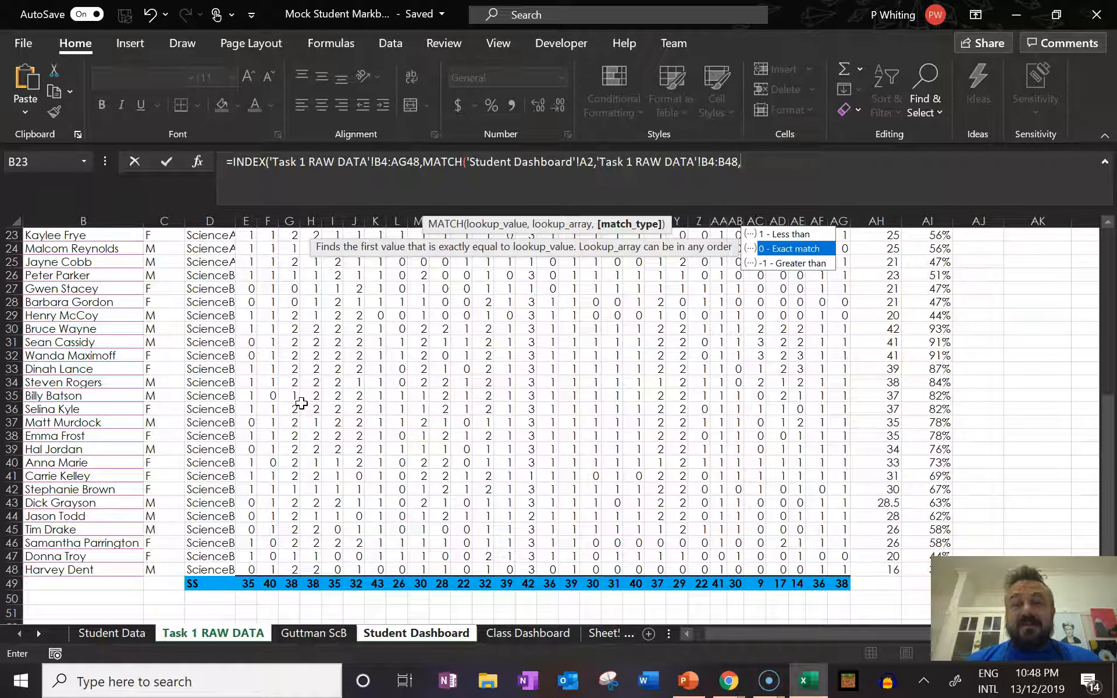
key(Tab)
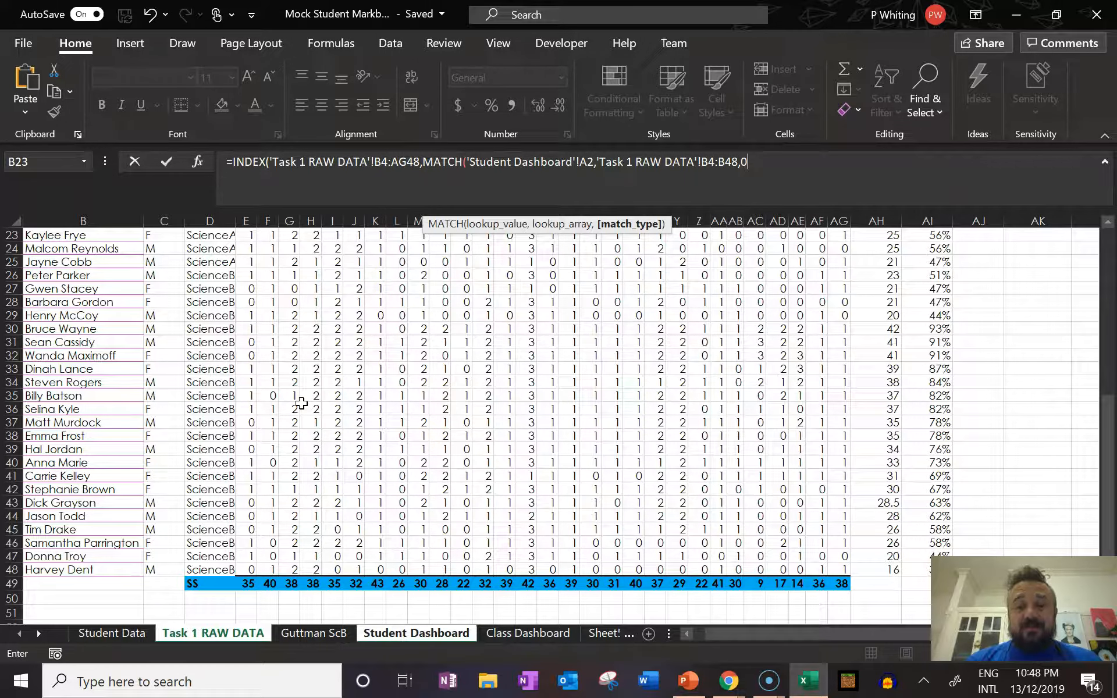
text())
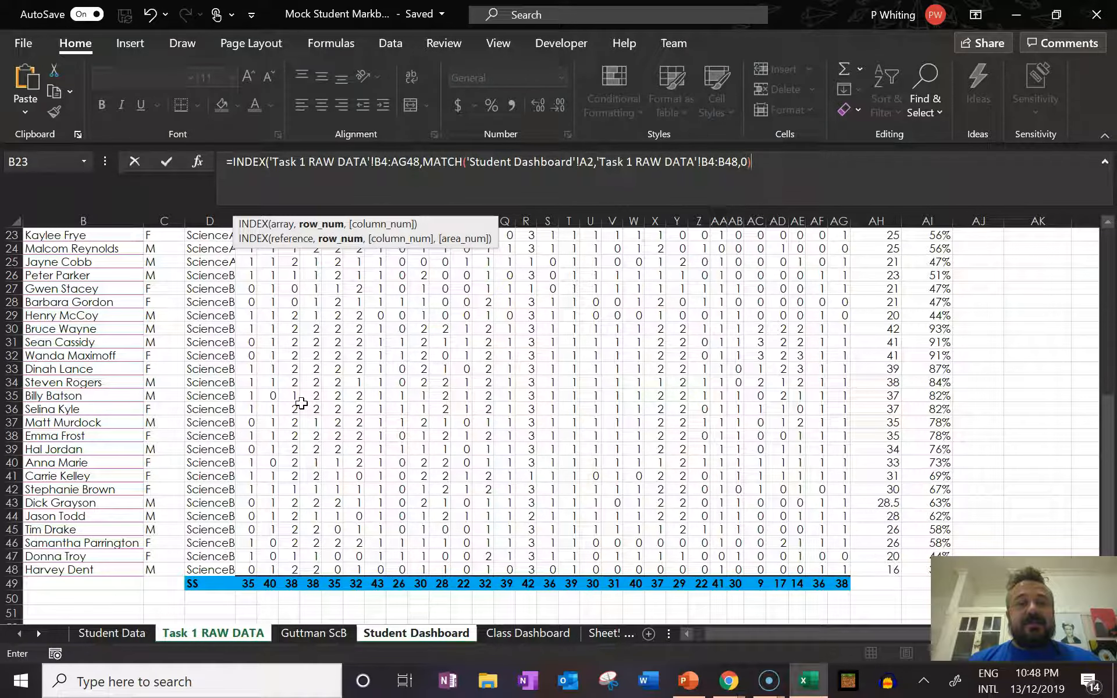
text(,3)
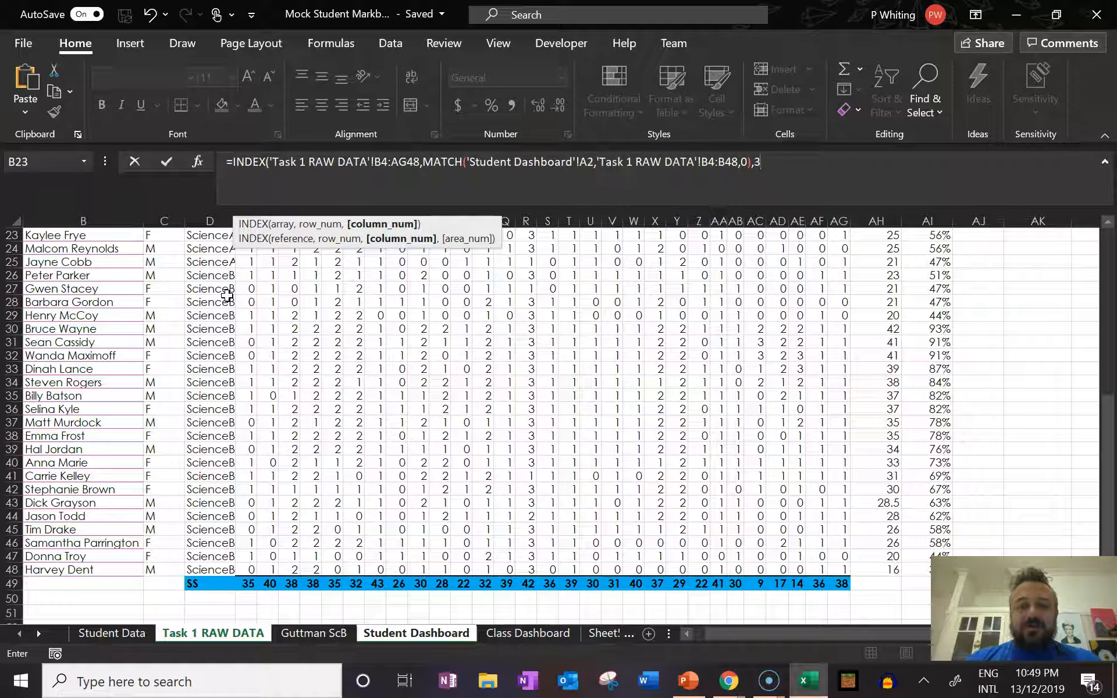
Finish the B10 formula with column number 3, and view the formula in B9 for comparison.
text())
key(Return)
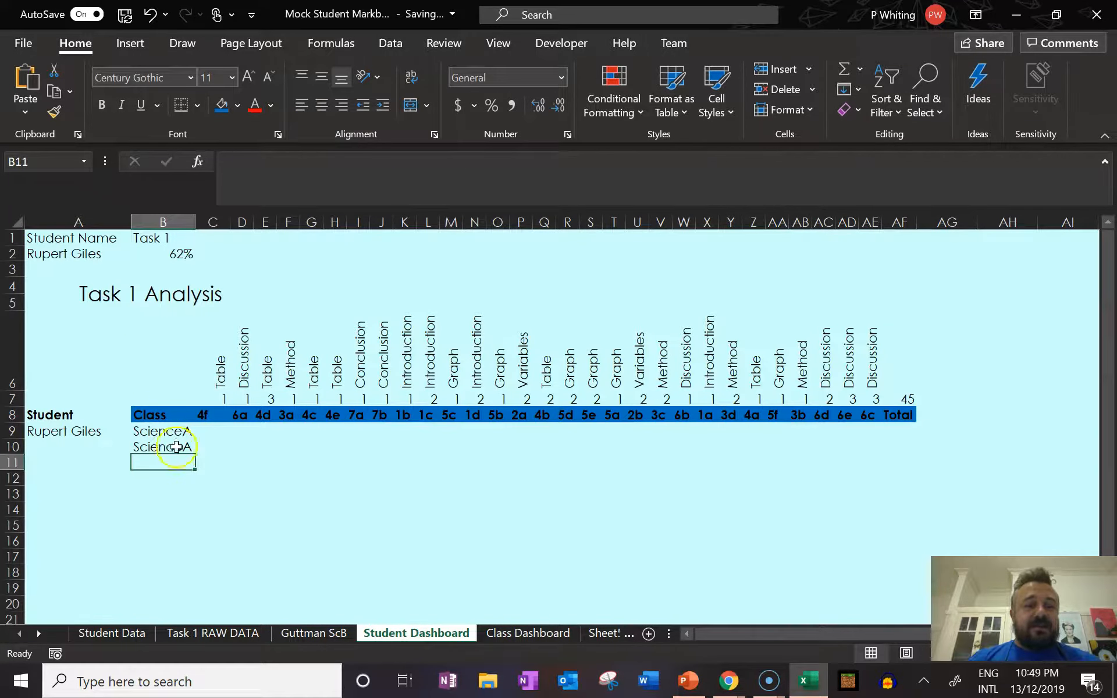
click(177, 429)
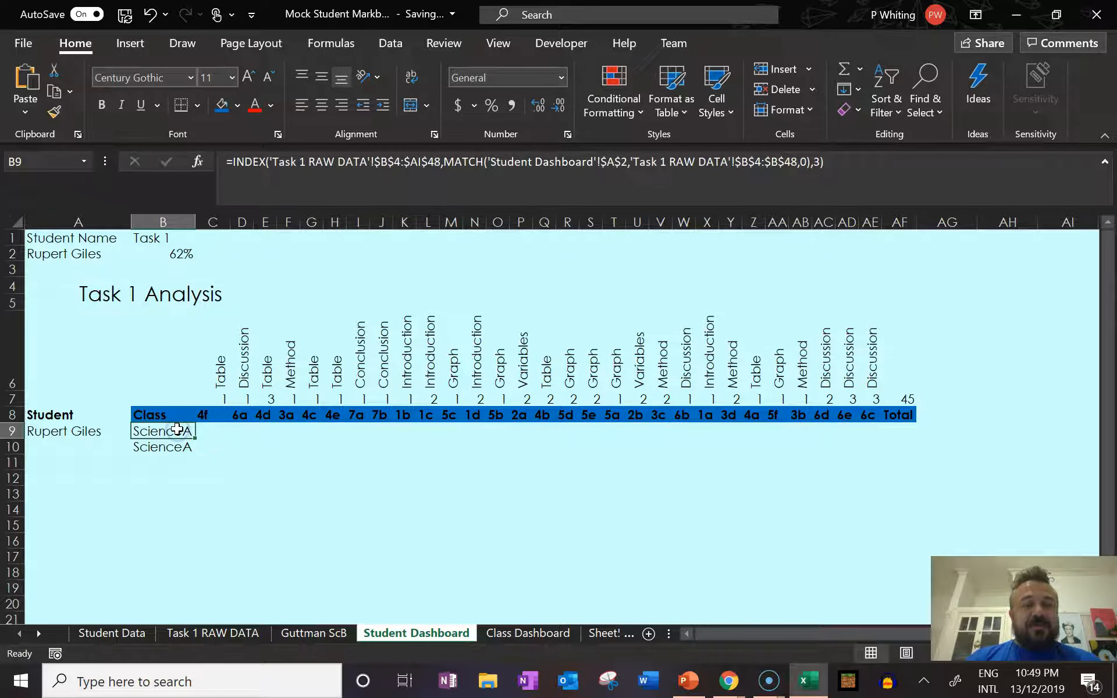
Try filling the B9 formula across into C9, and clear C9 again.
click(181, 446)
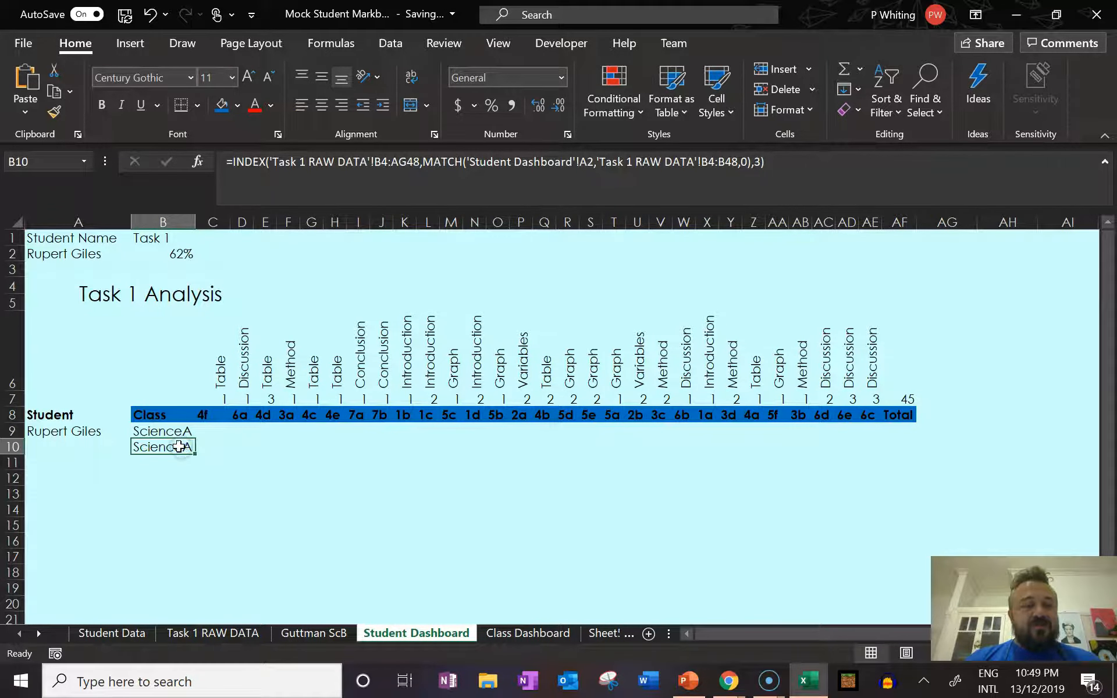
click(180, 431)
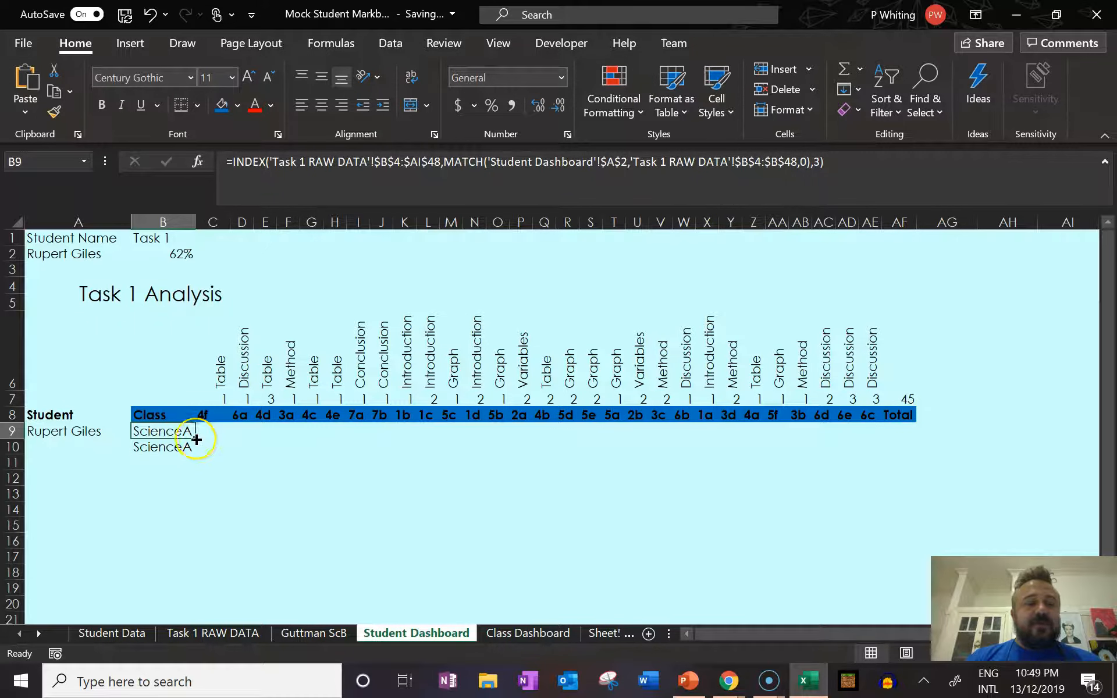
drag(196, 440, 219, 443)
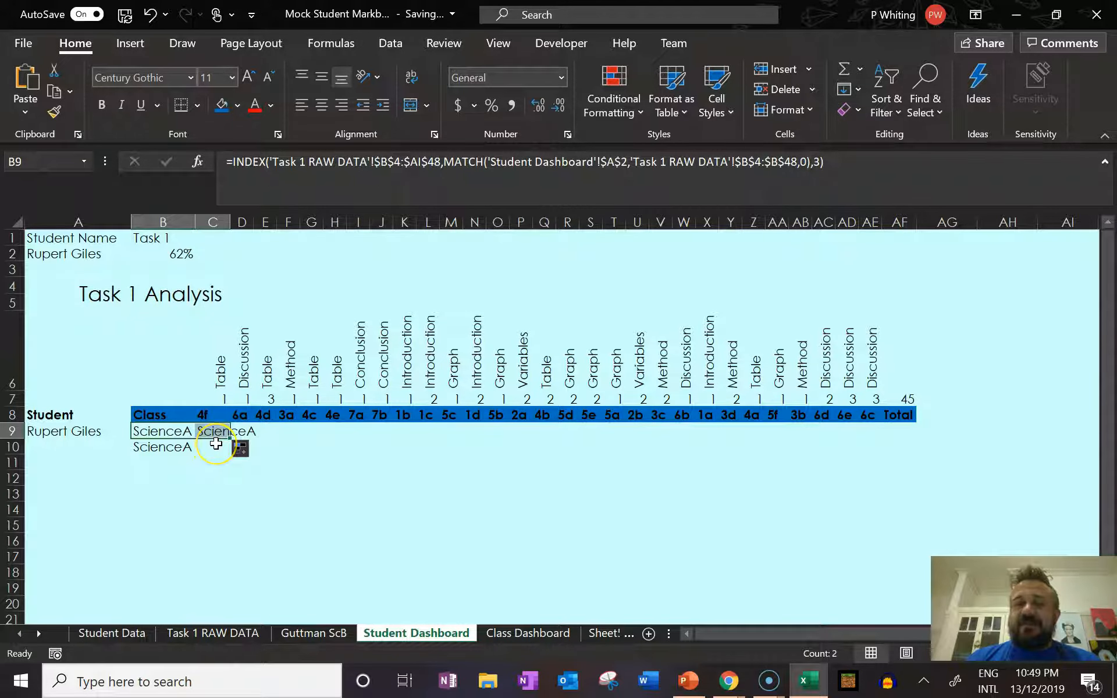
click(184, 431)
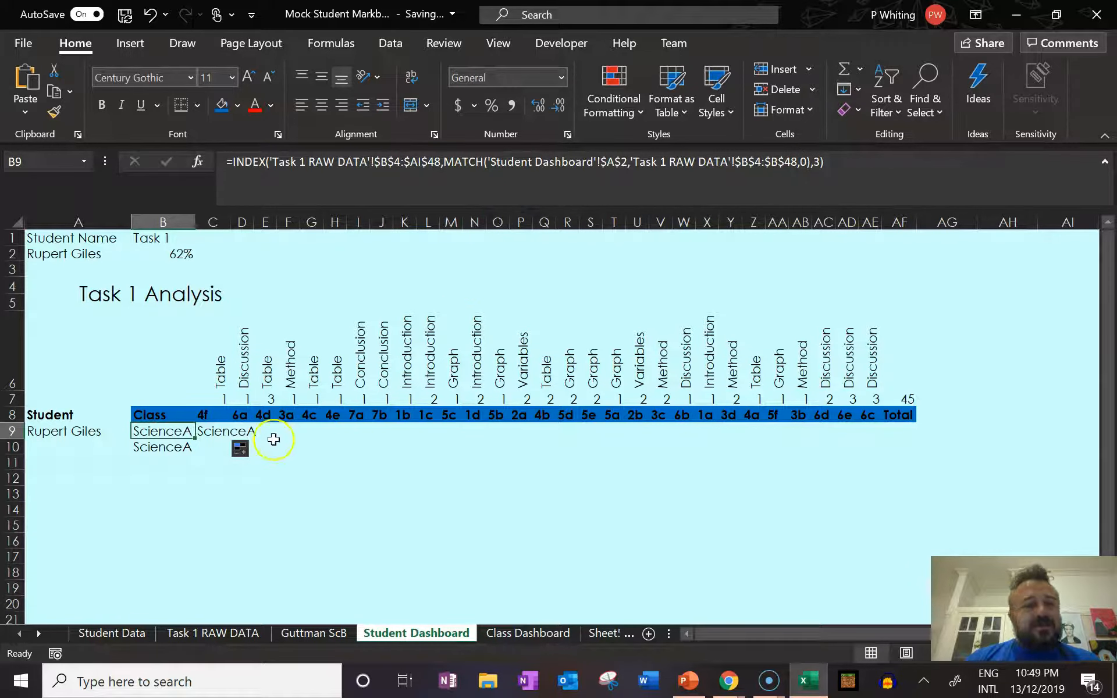
click(214, 433)
key(Delete)
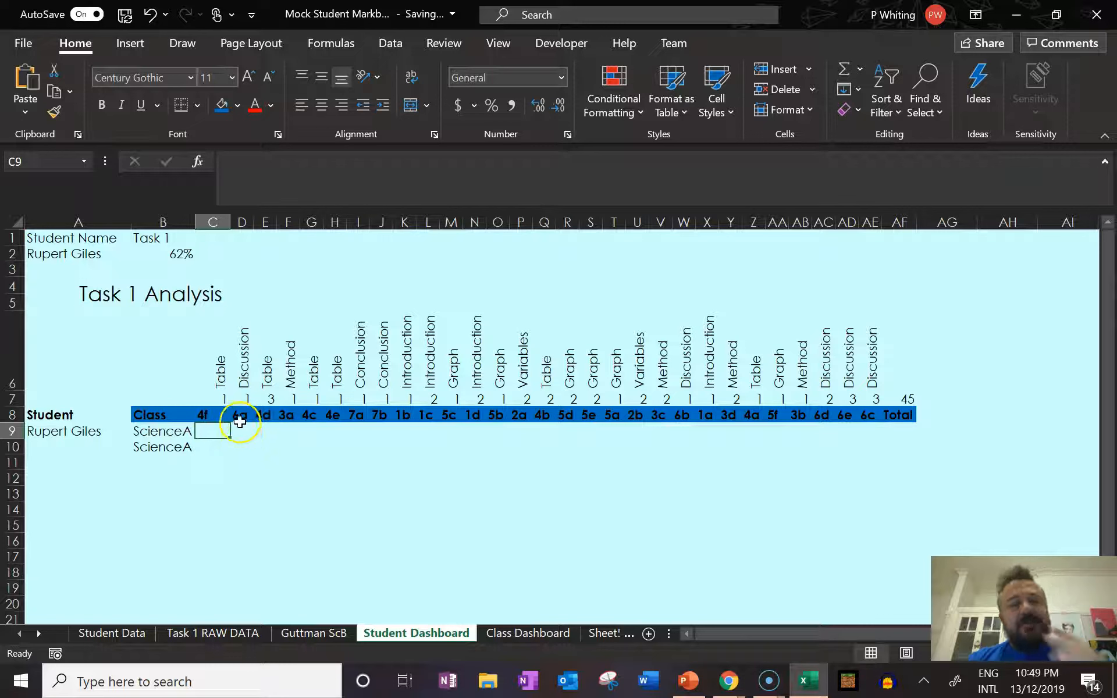
Paste the INDEX and MATCH formula with absolute references into C9 and complete it with column number 4.
click(181, 433)
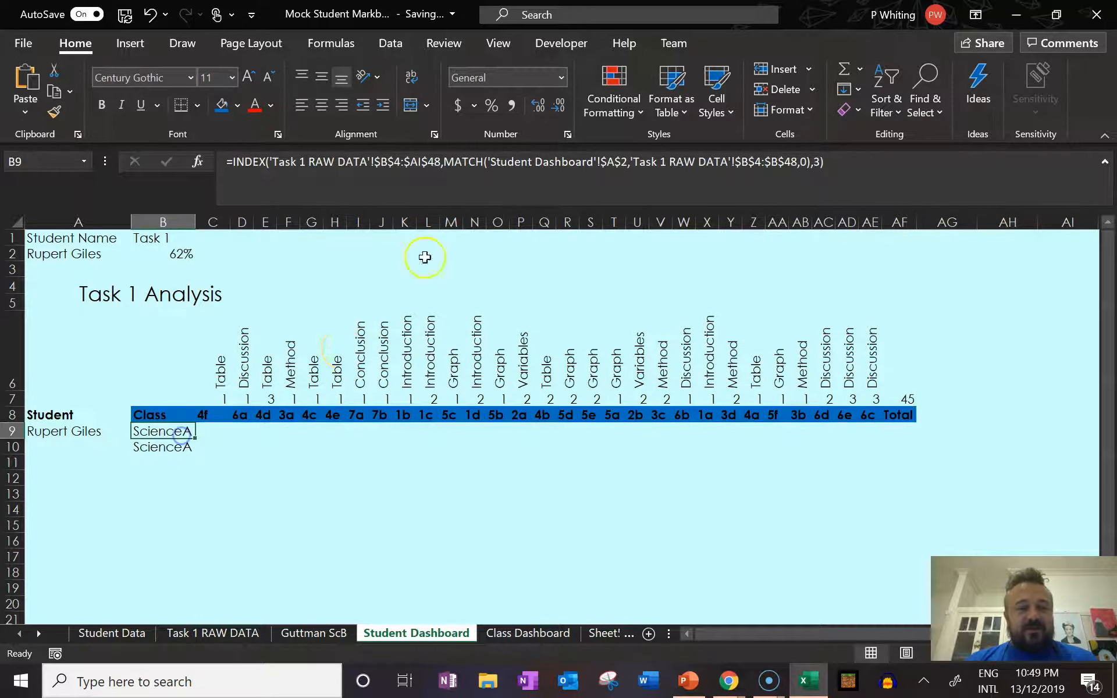
click(210, 431)
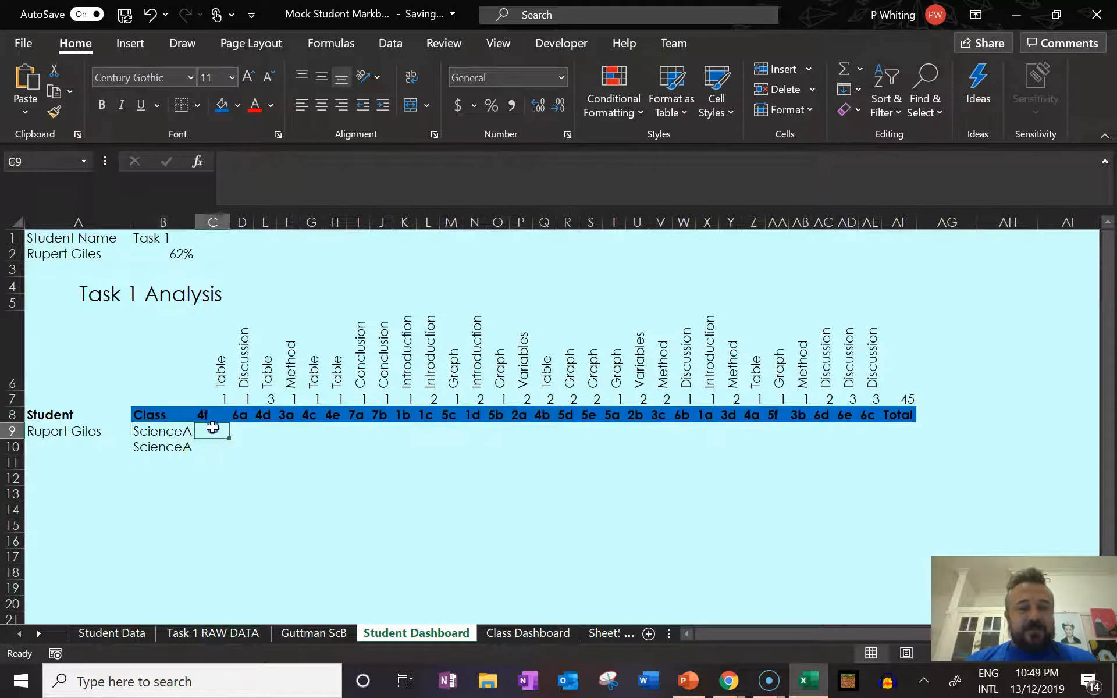
key(ctrl+v)
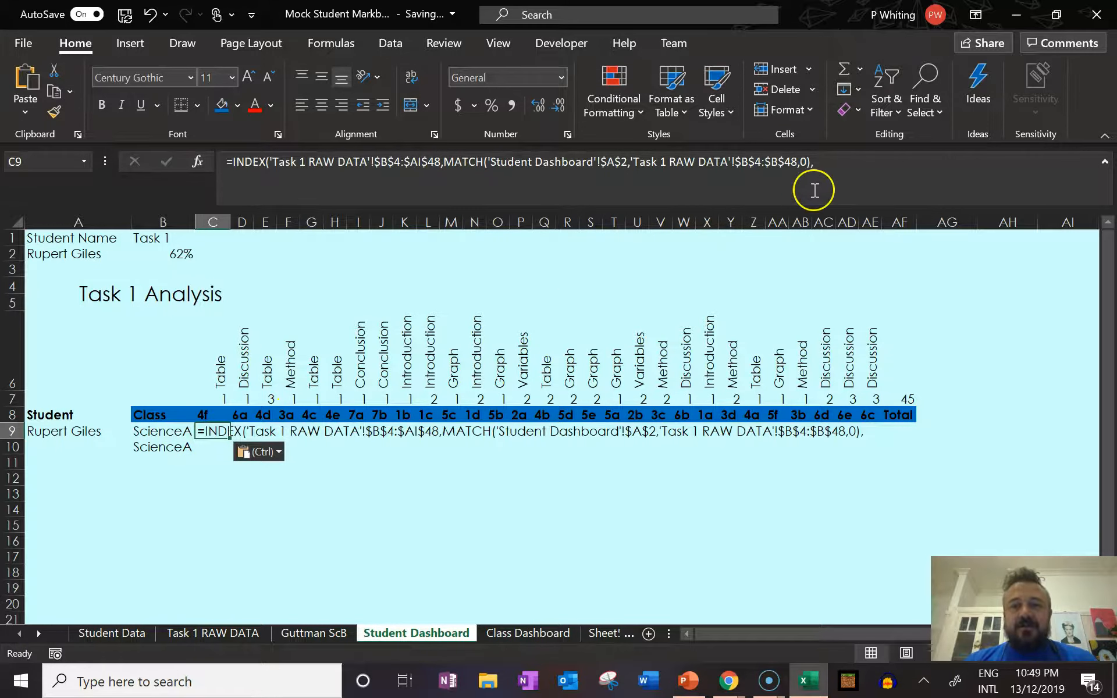
click(836, 166)
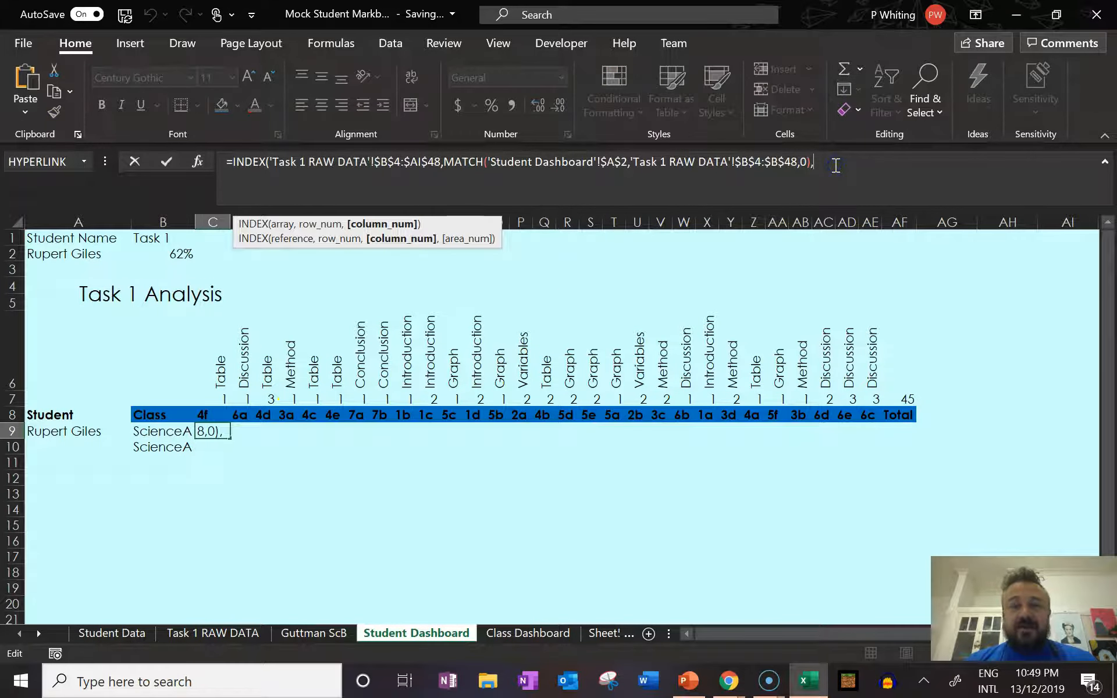
text(4))
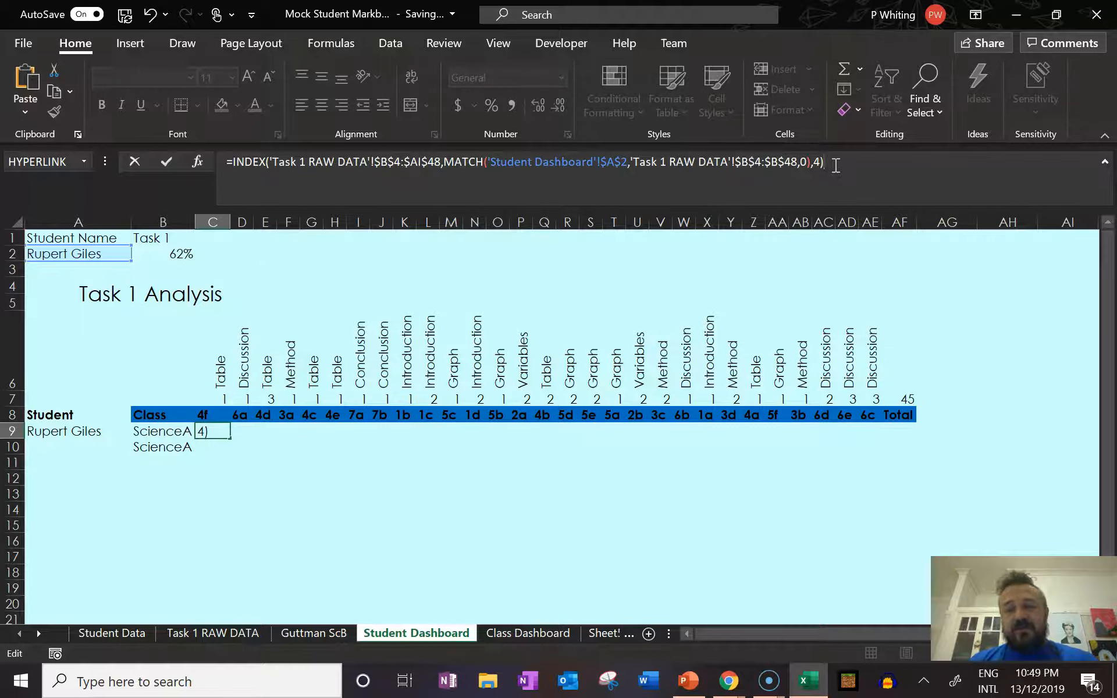
key(Return)
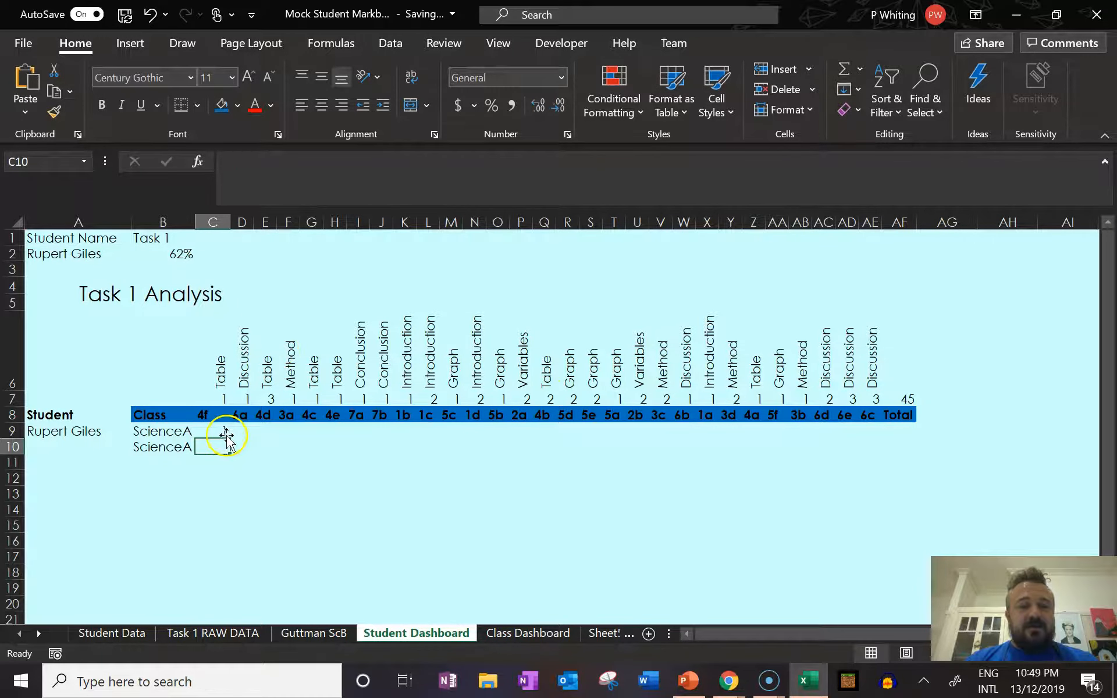
Try filling the formulas in B9:C9 across to H9, and clear C9:H9.
click(203, 431)
click(186, 433)
click(220, 435)
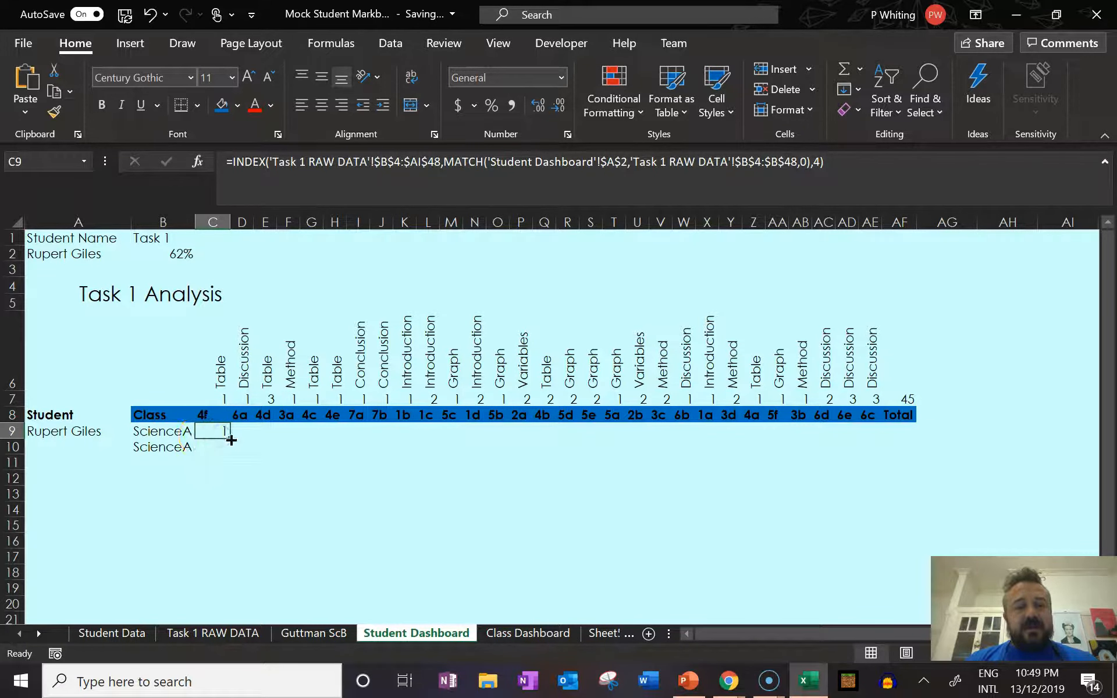
drag(178, 433, 356, 440)
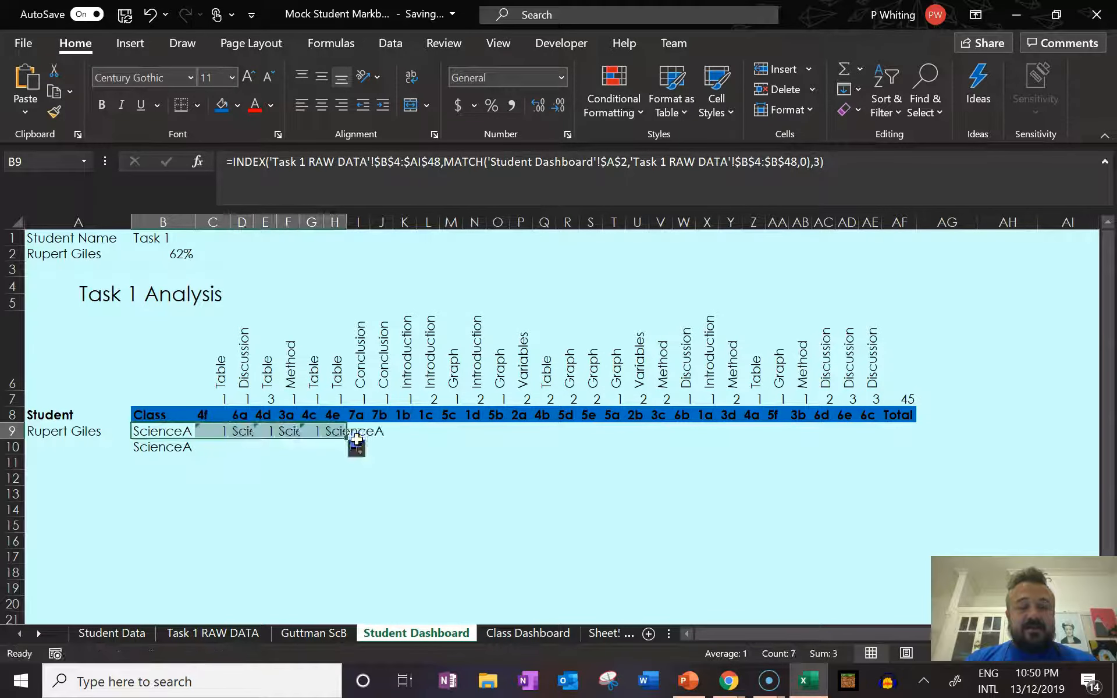
drag(335, 433, 219, 432)
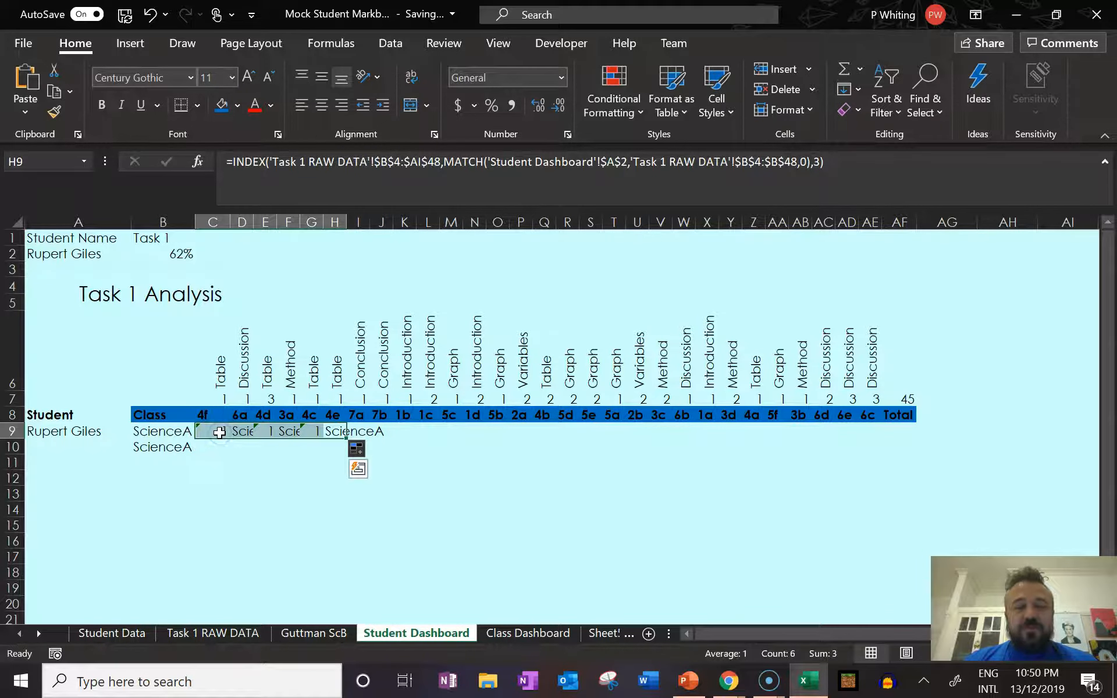
key(Delete)
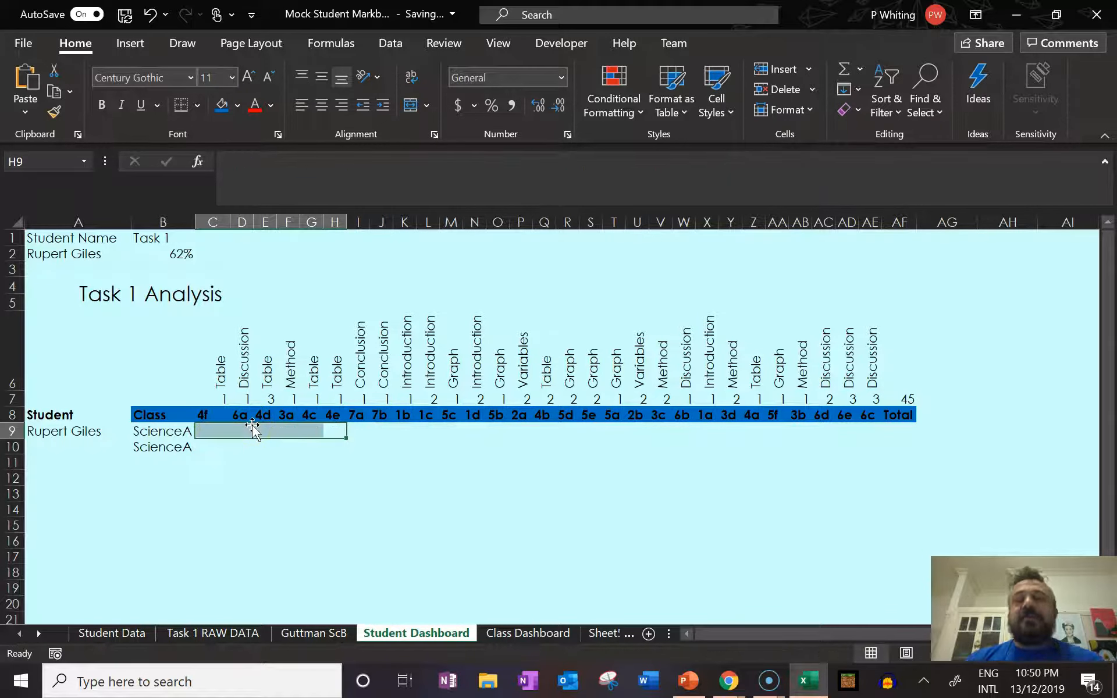
Check the column number in the B9 formula and re-enter the INDEX and MATCH formula in C9 with column number 4.
click(181, 445)
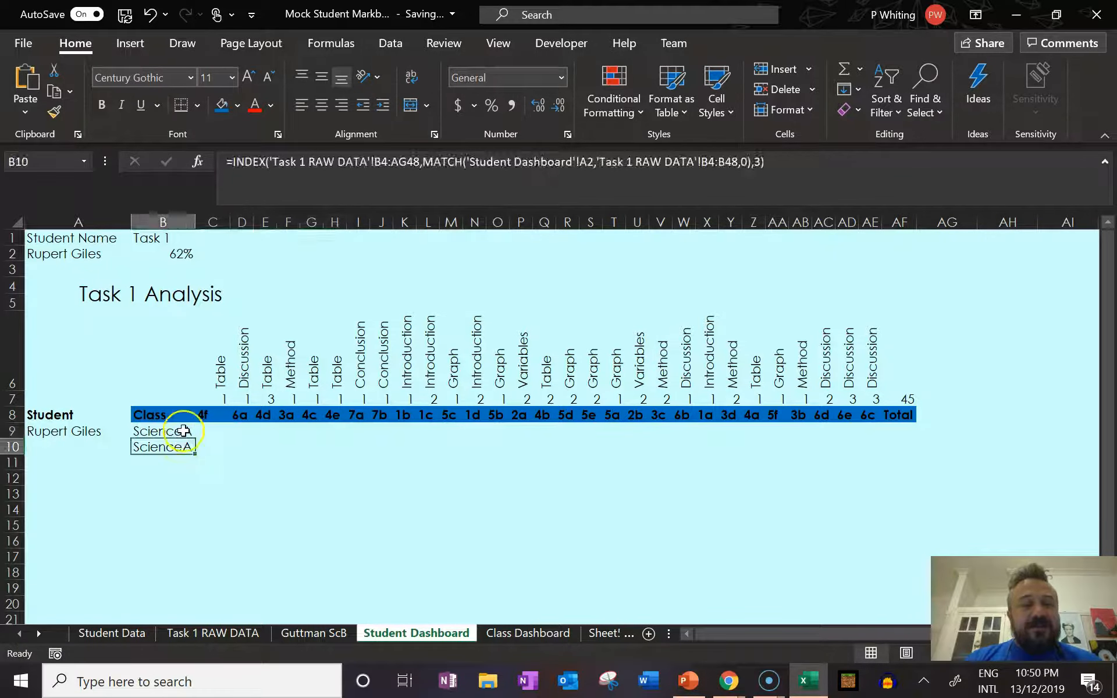
click(182, 431)
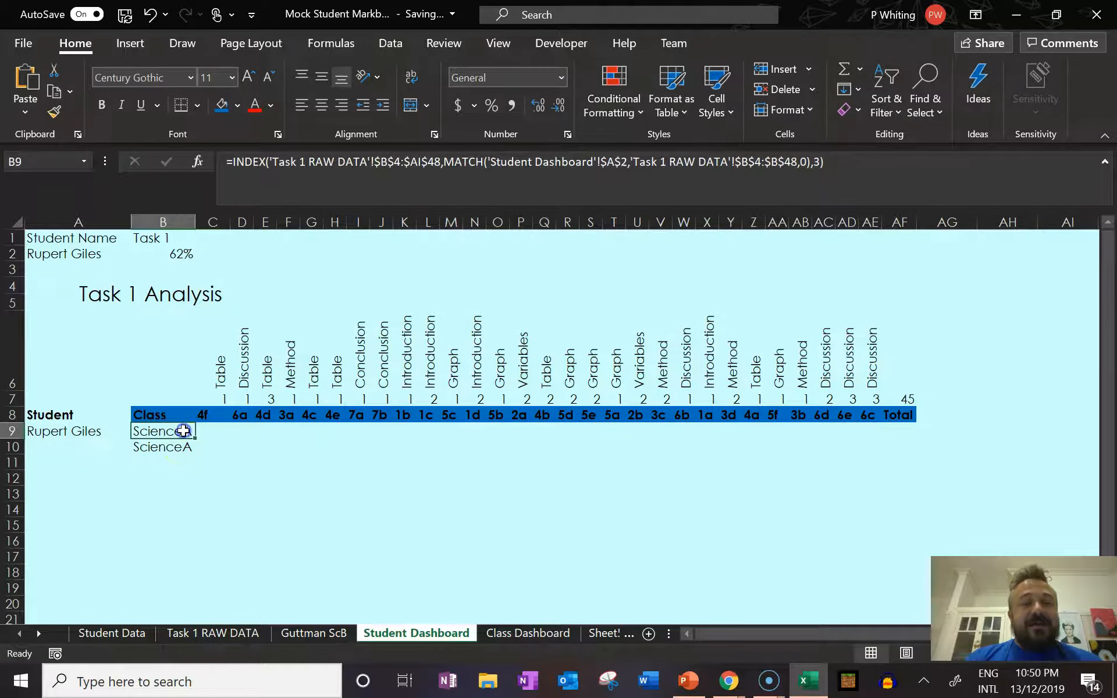
click(823, 160)
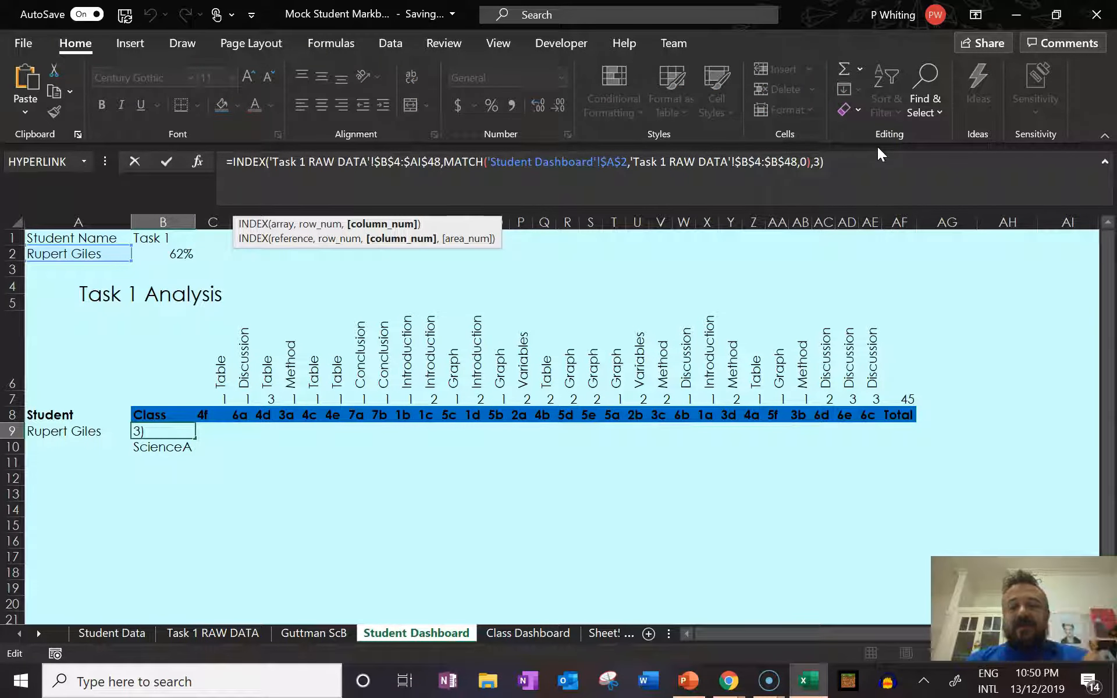
click(218, 429)
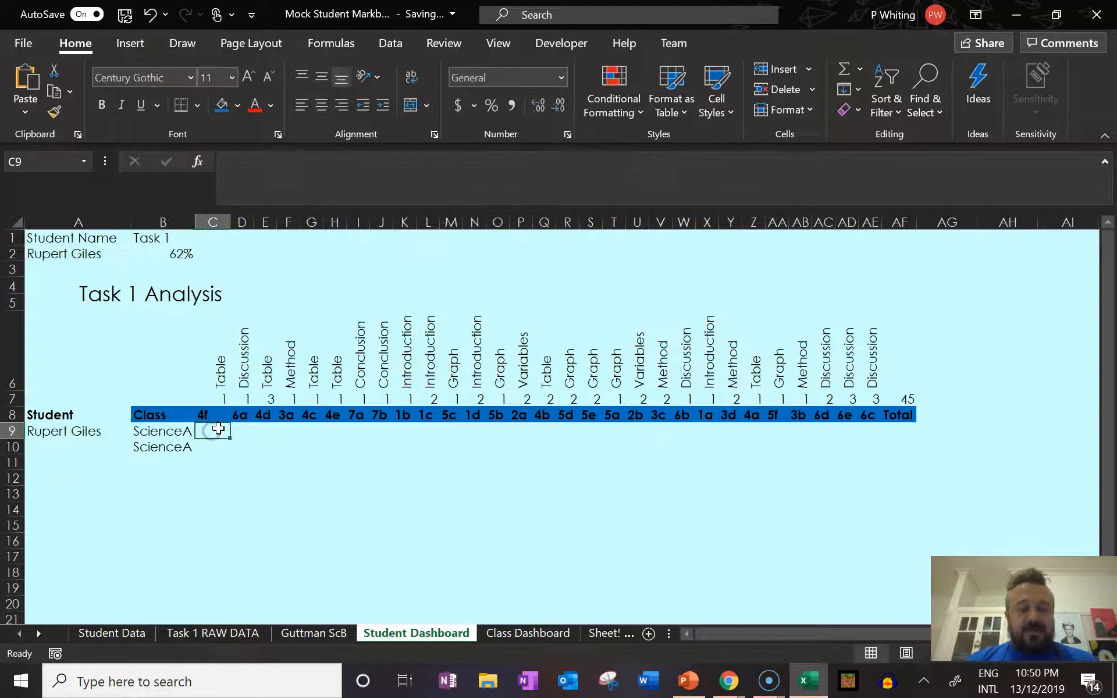
text(=INDEX('Task 1 RAW DATA'!$B$4:$AI$48,MATCH('Student Dashboard'!$A$2,'Task 1 RAW DATA'!$B$4:$B$48,0),)
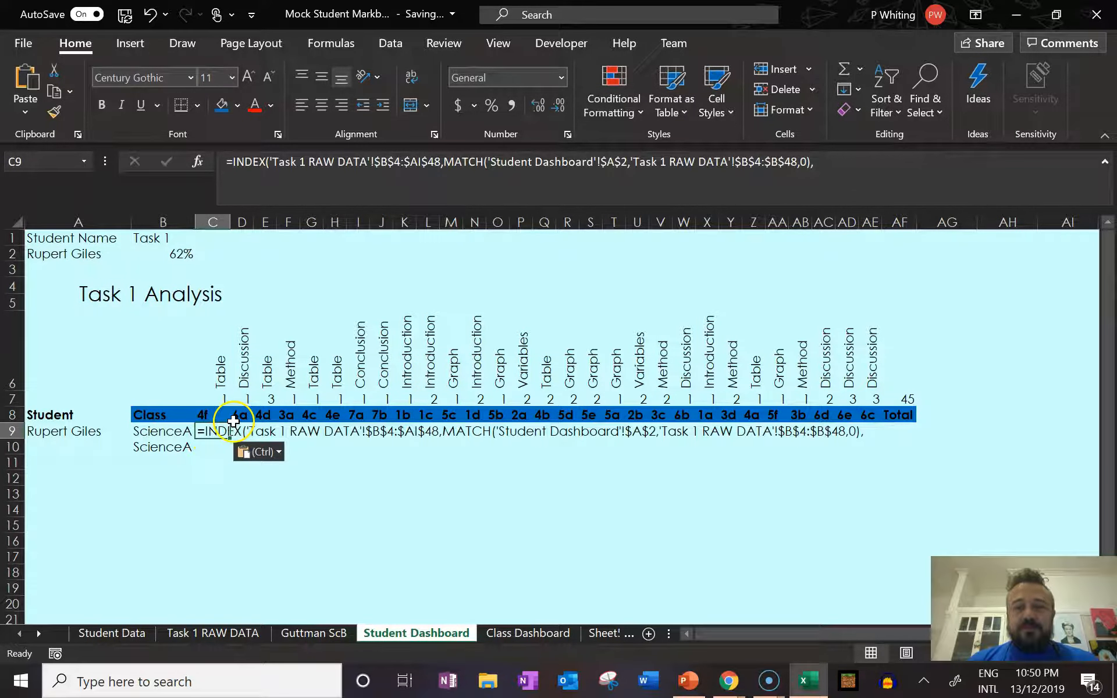
click(849, 161)
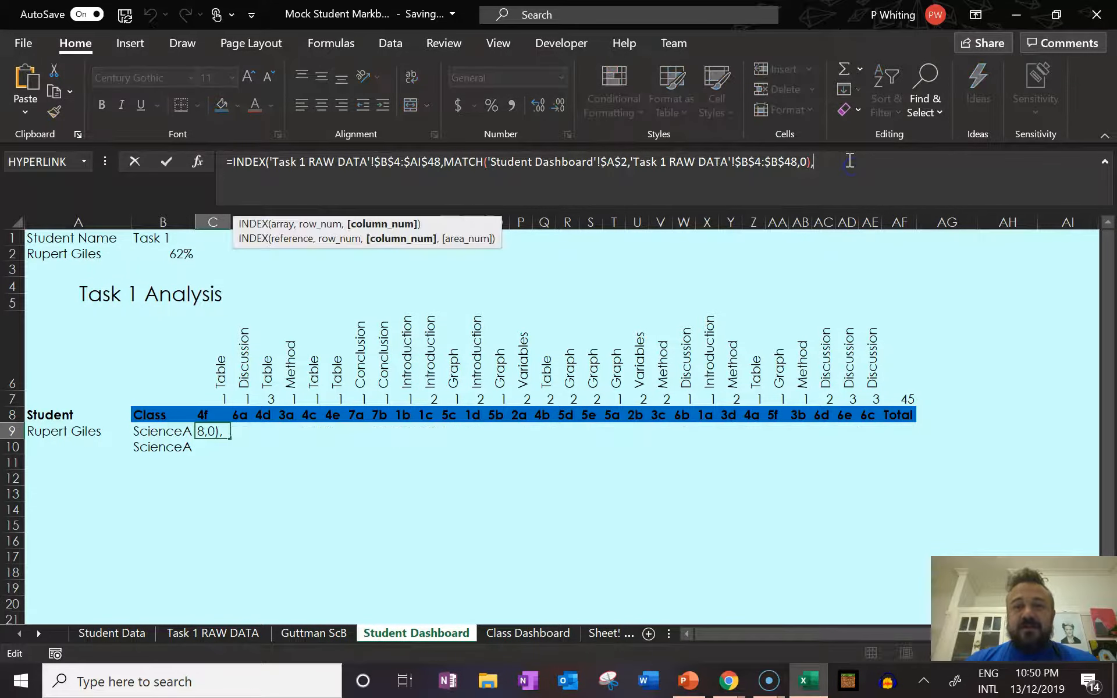
text(,4)
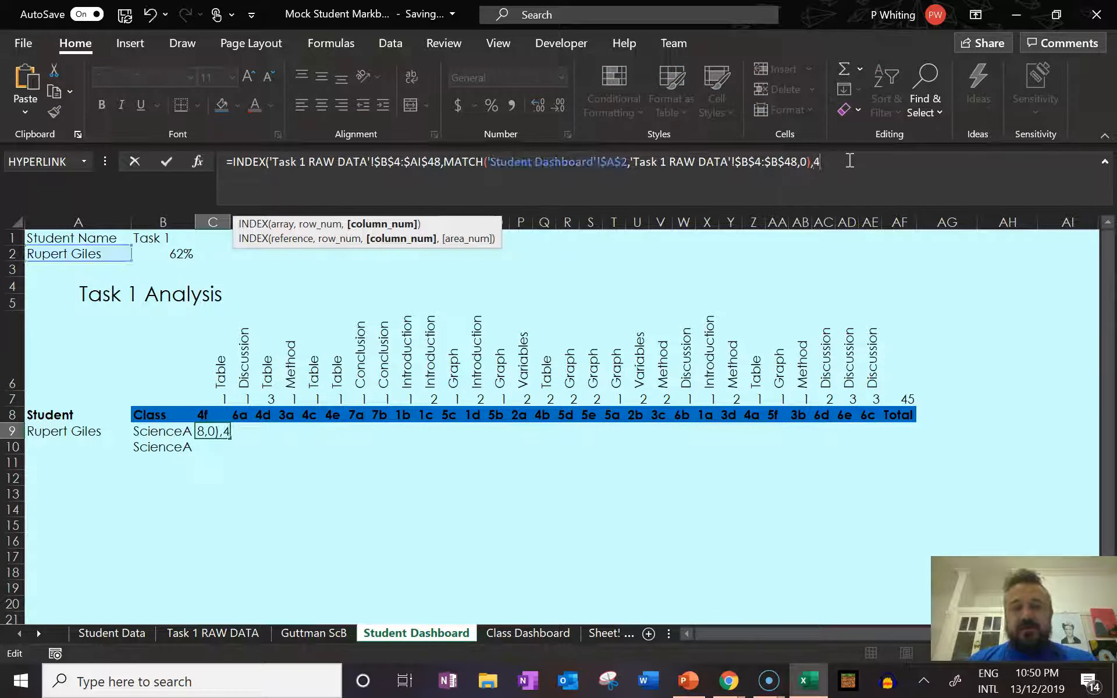
key(Tab)
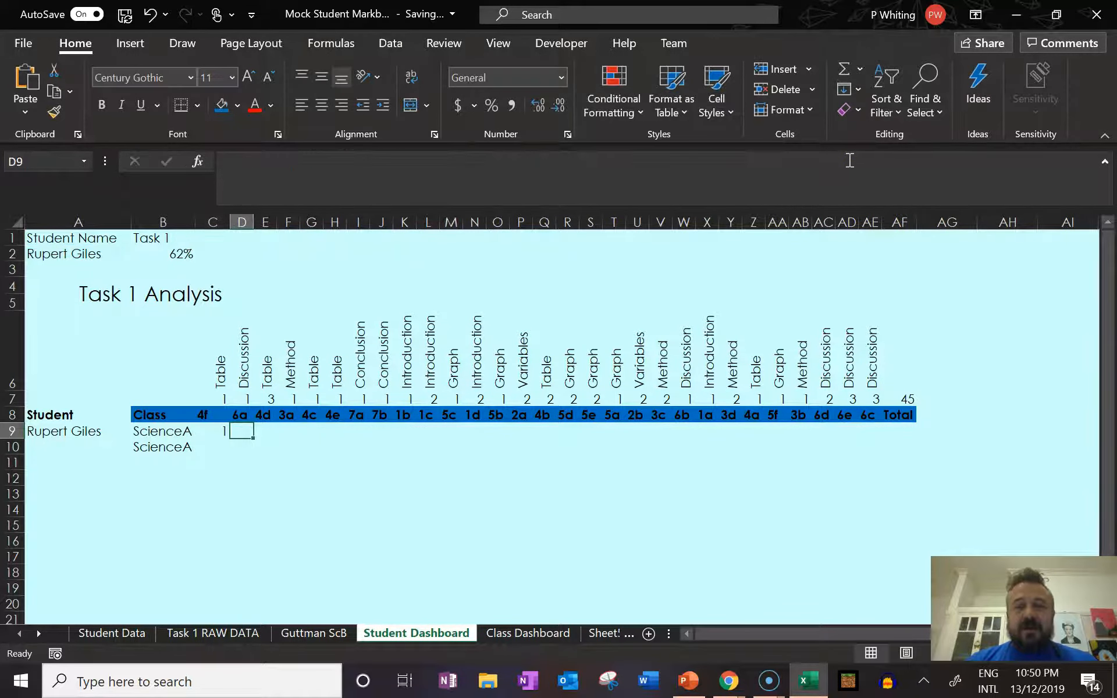
Paste the same INDEX and MATCH formula into D9 and complete it with column number 5.
text(=INDEX('Task 1 RAW DATA'!$B$4:$AI$48,MATCH('Student Dashboard'!$A$2,'Task 1 RAW DATA'!$B$4:$B$48,0),)
click(849, 160)
text(48,0)
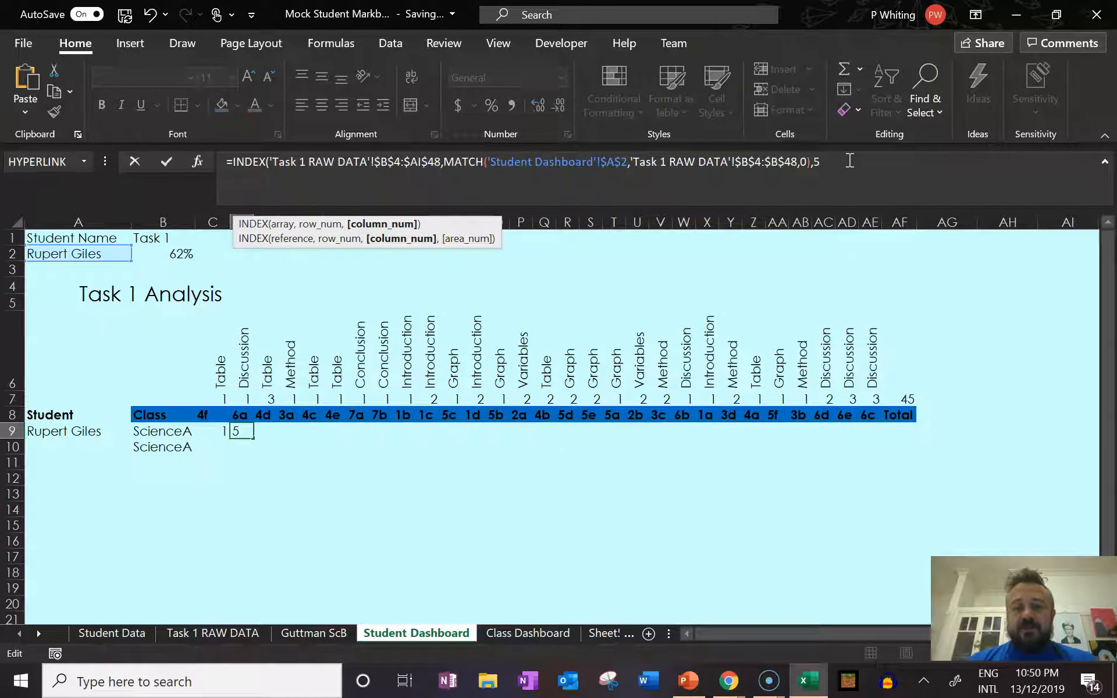
text())
key(Tab)
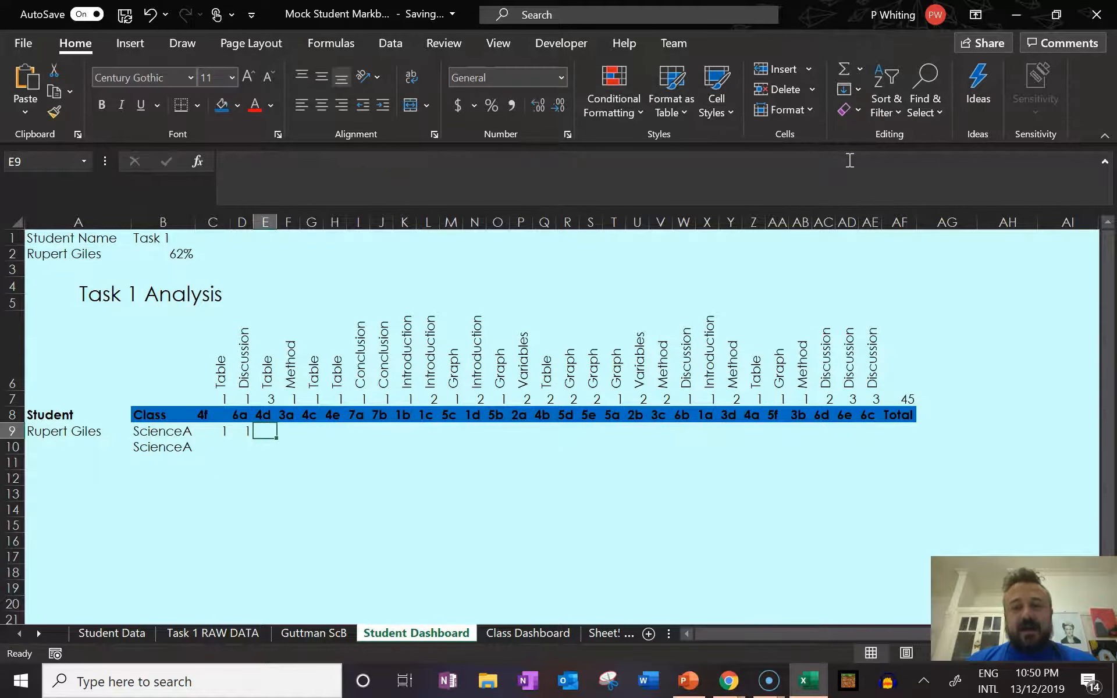
Clear the manually numbered formulas from D9 and C9.
click(243, 431)
key(BackSpace)
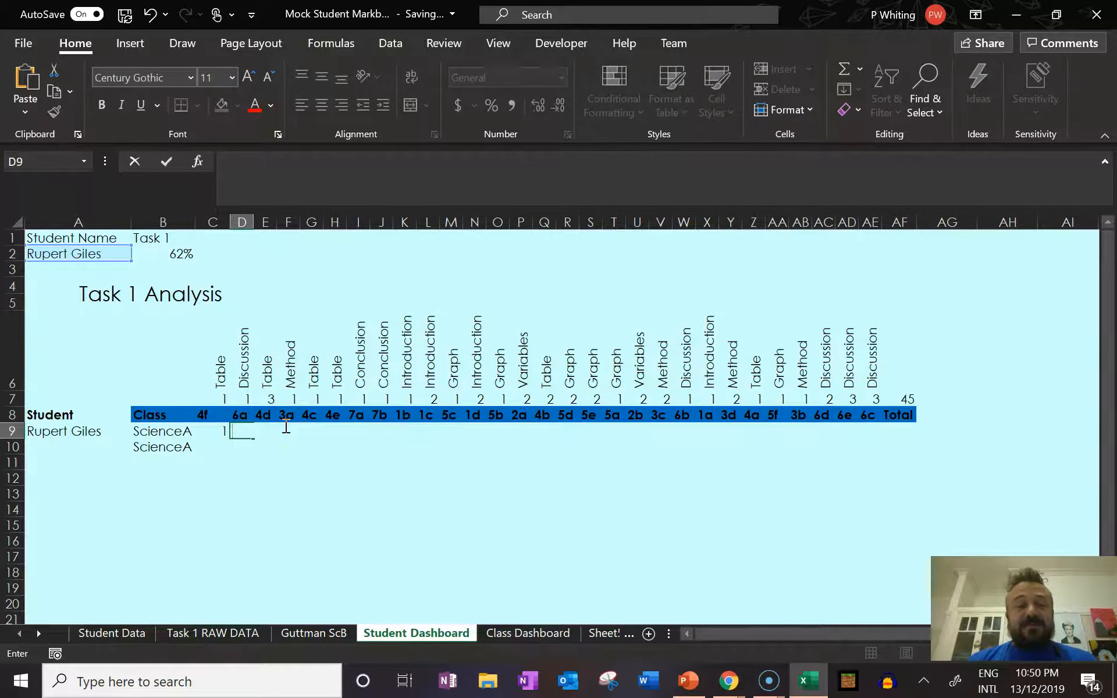
key(Left)
key(BackSpace)
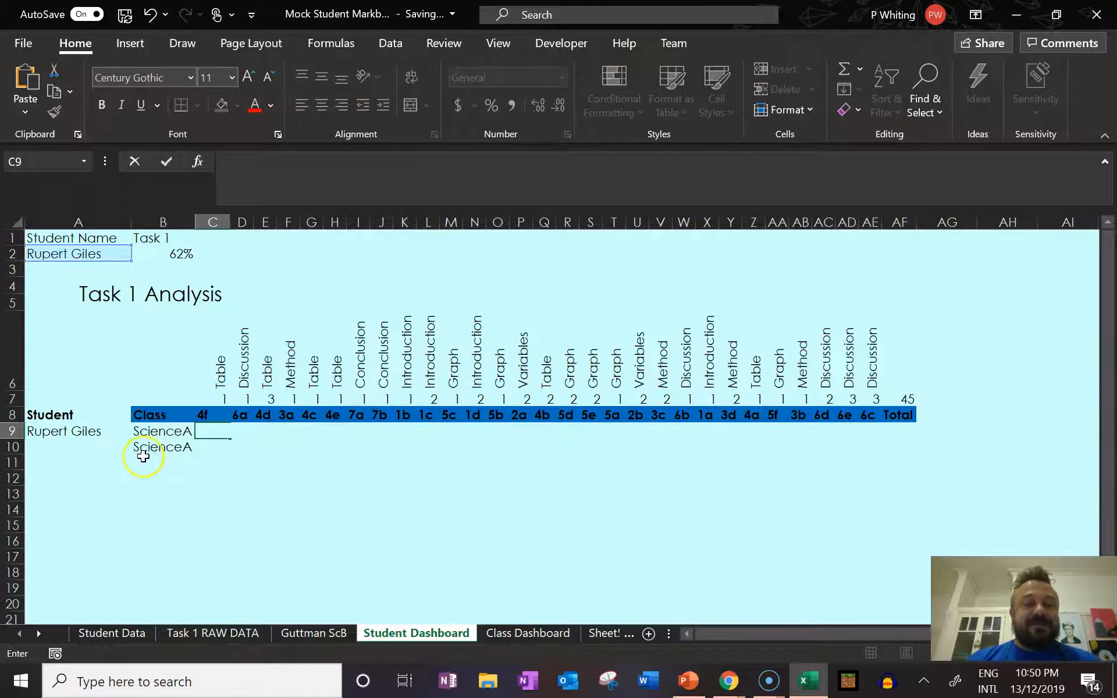
Replace the fixed column number 3 in the B9 formula with a COUNTA function.
click(168, 431)
click(307, 180)
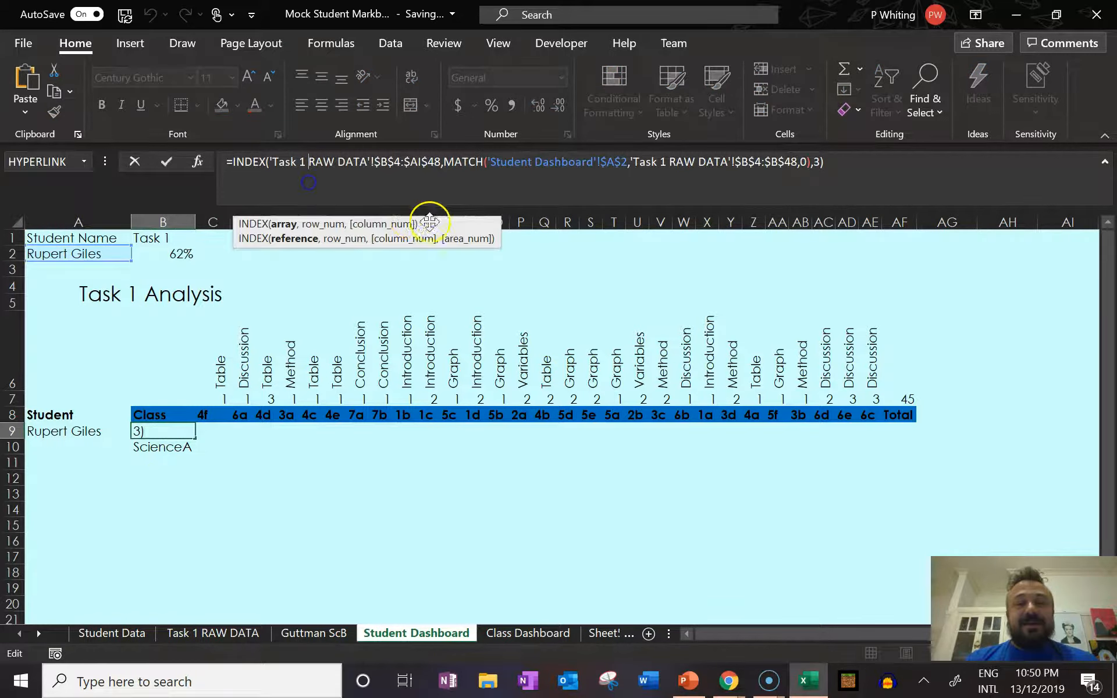
click(819, 168)
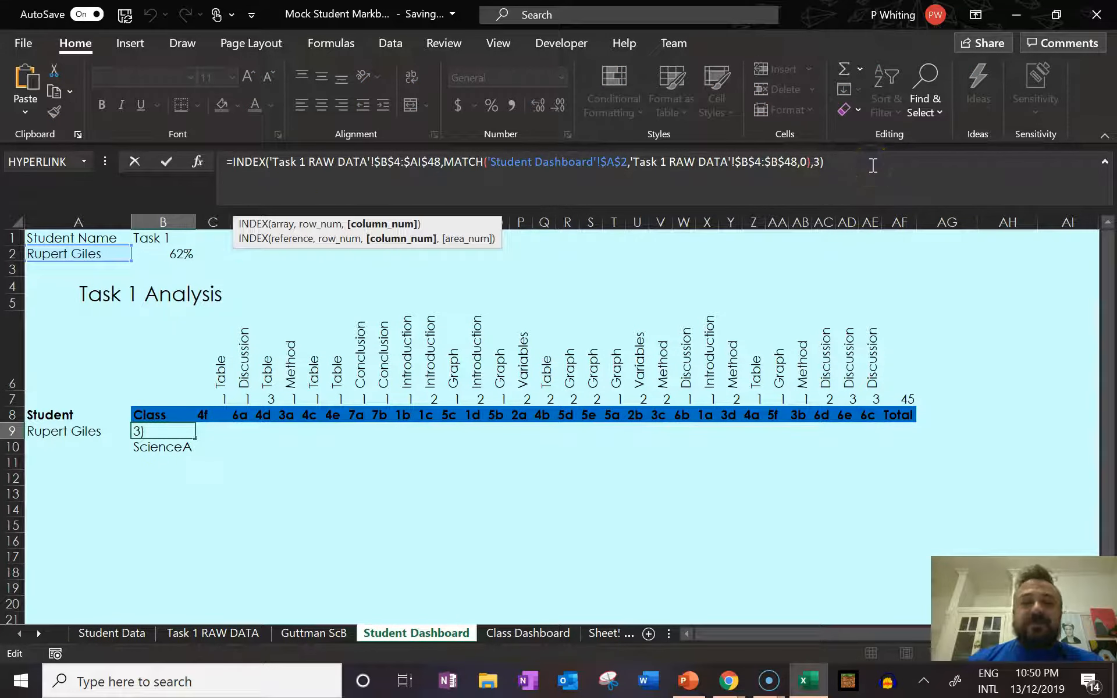
key(BackSpace)
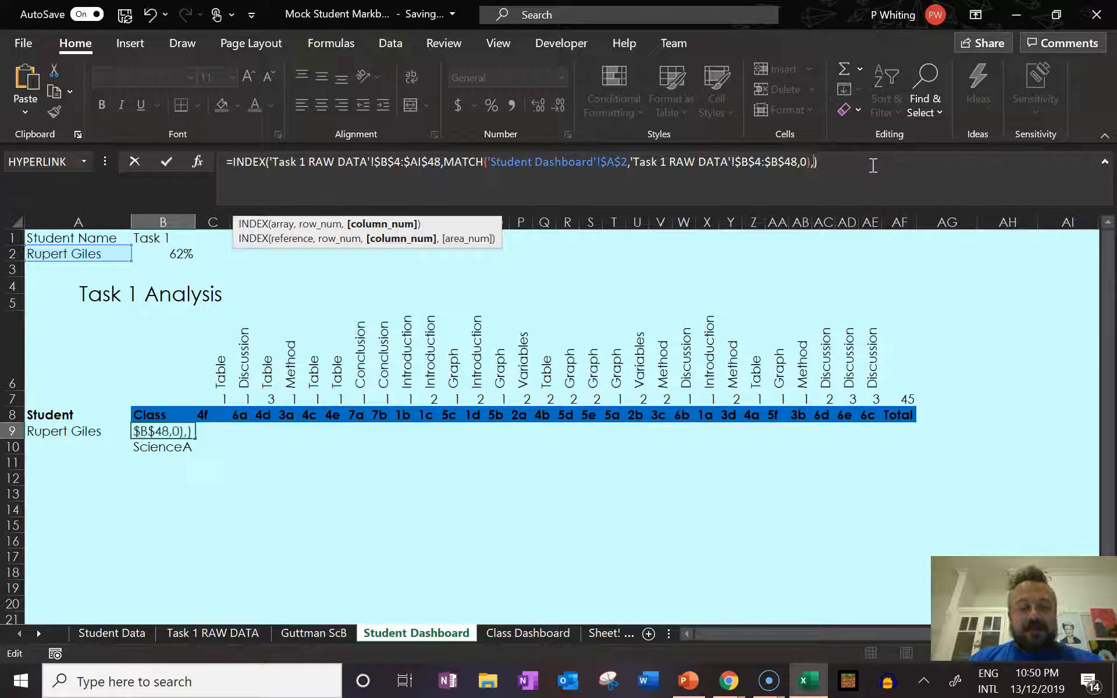
text(Counta)
key(Tab)
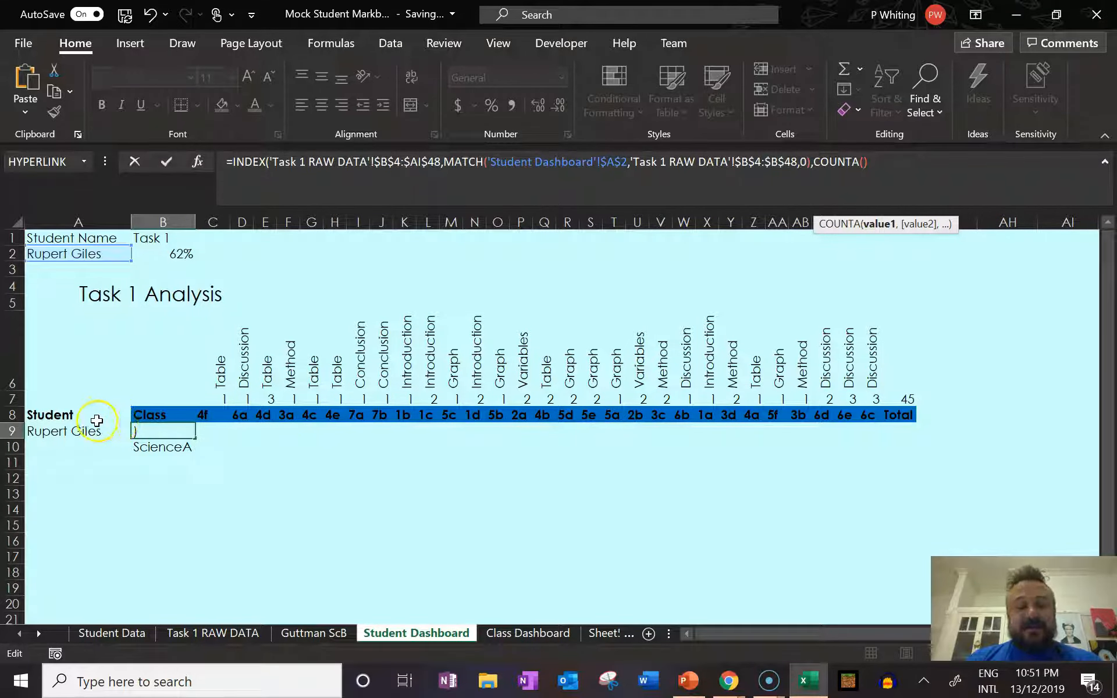
Give the COUNTA function in the B9 formula the header range $A$8:B8, with the starting cell locked as absolute.
drag(76, 416, 162, 417)
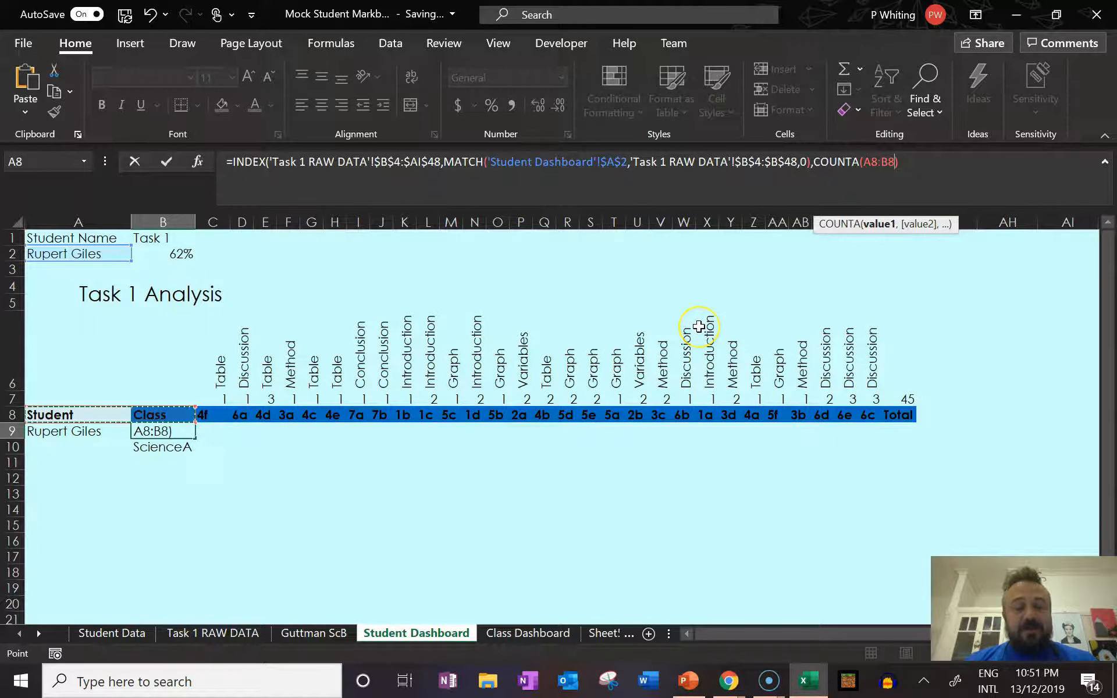
click(870, 160)
key(F4)
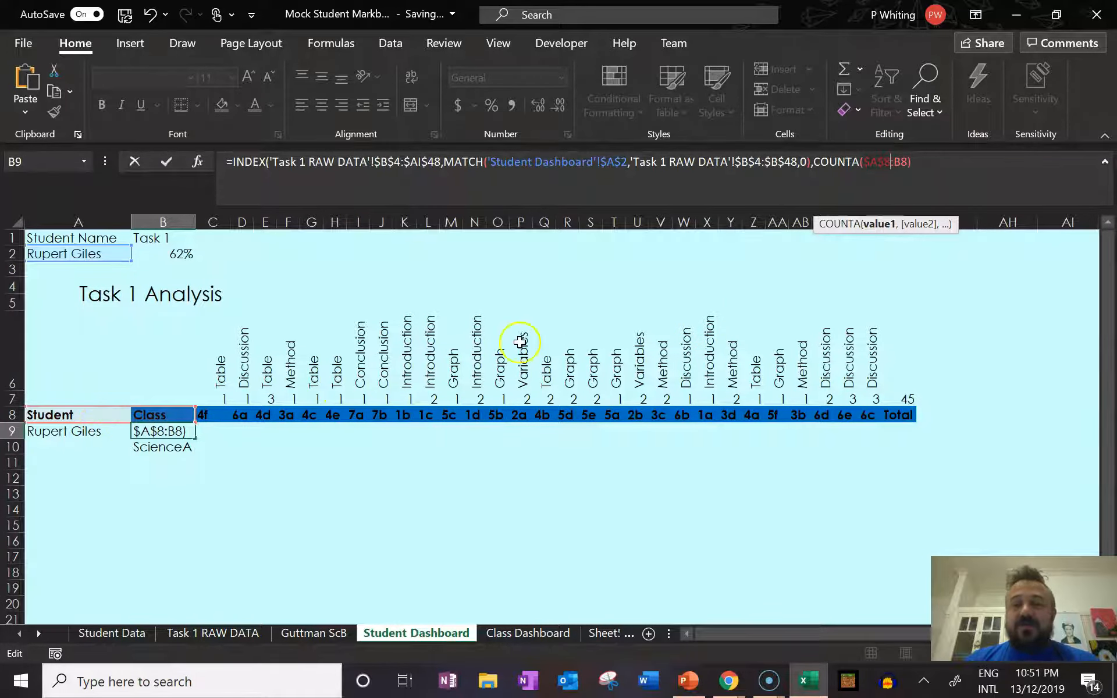
Add 1 to the COUNTA result in the B9 formula, close the INDEX function and enter it.
click(918, 165)
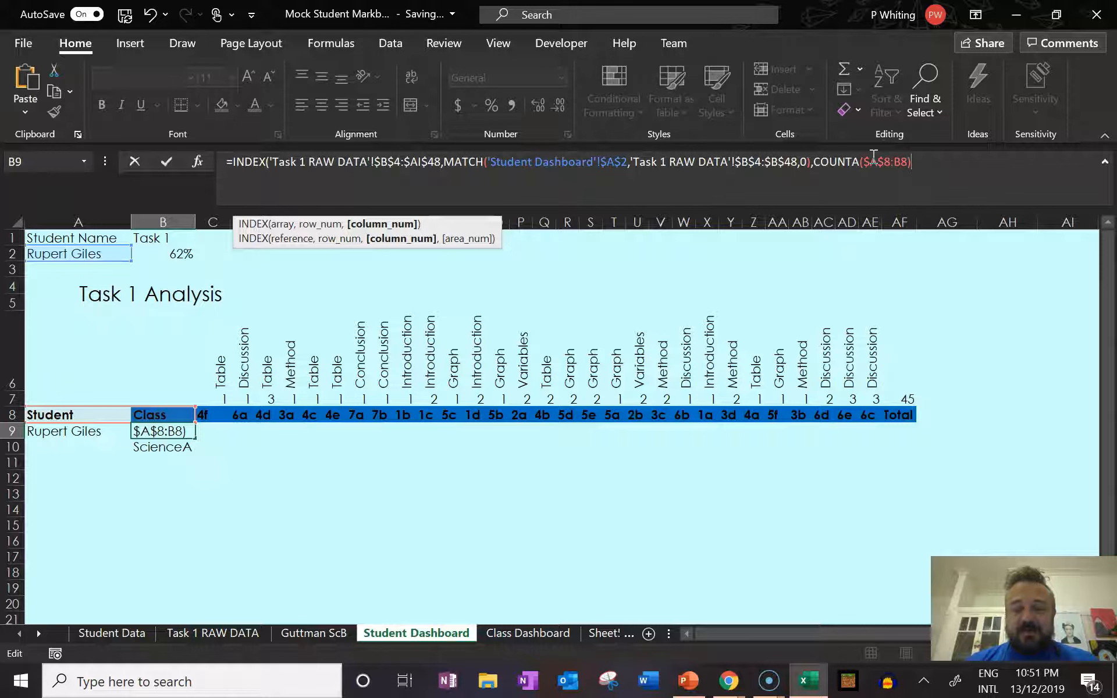
text(+)
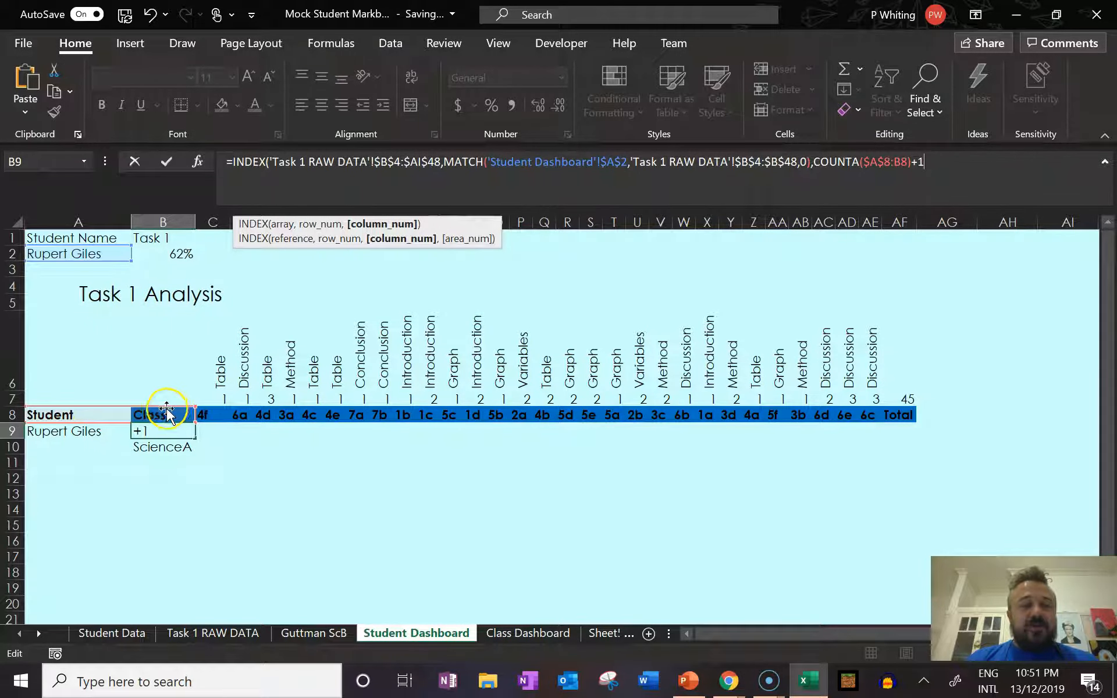
text(1)
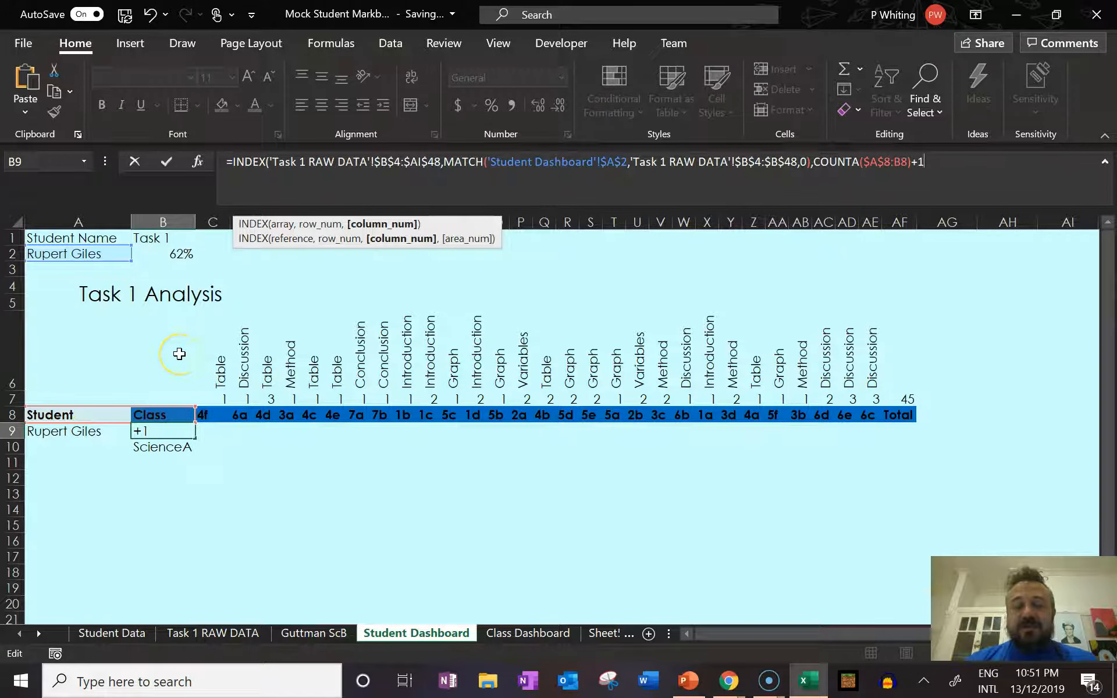
text())
key(Return)
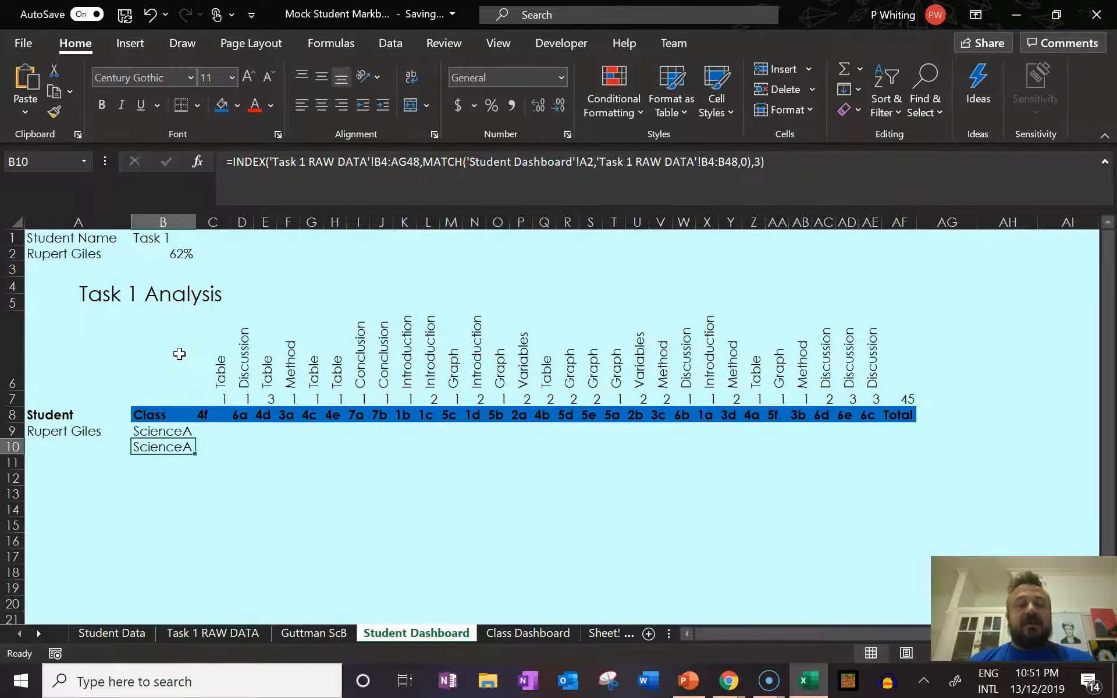
Fill the B9 formula across row 9 to the Total column AF, checking the COUNTA range in C9 on the way.
click(163, 431)
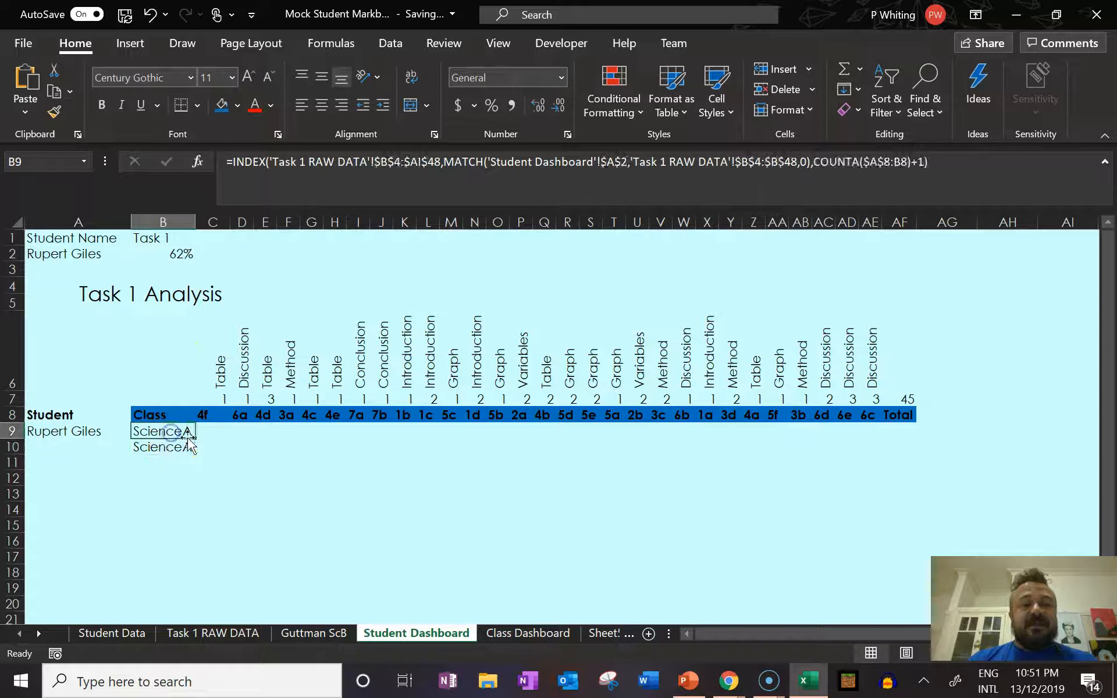
drag(197, 439, 219, 436)
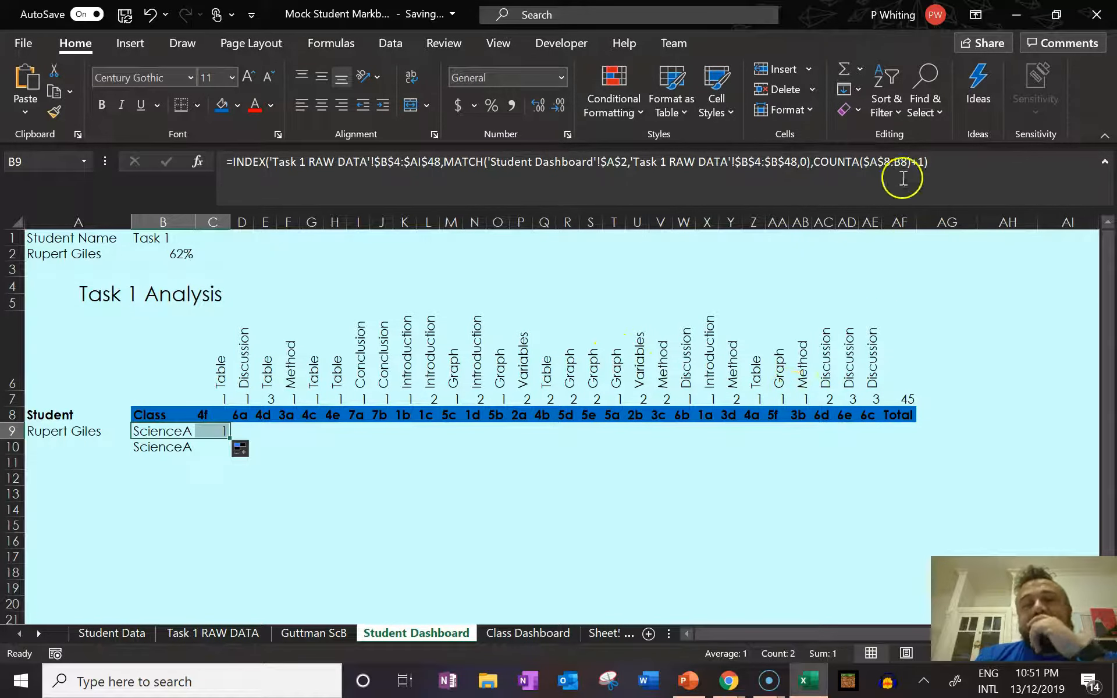
click(886, 164)
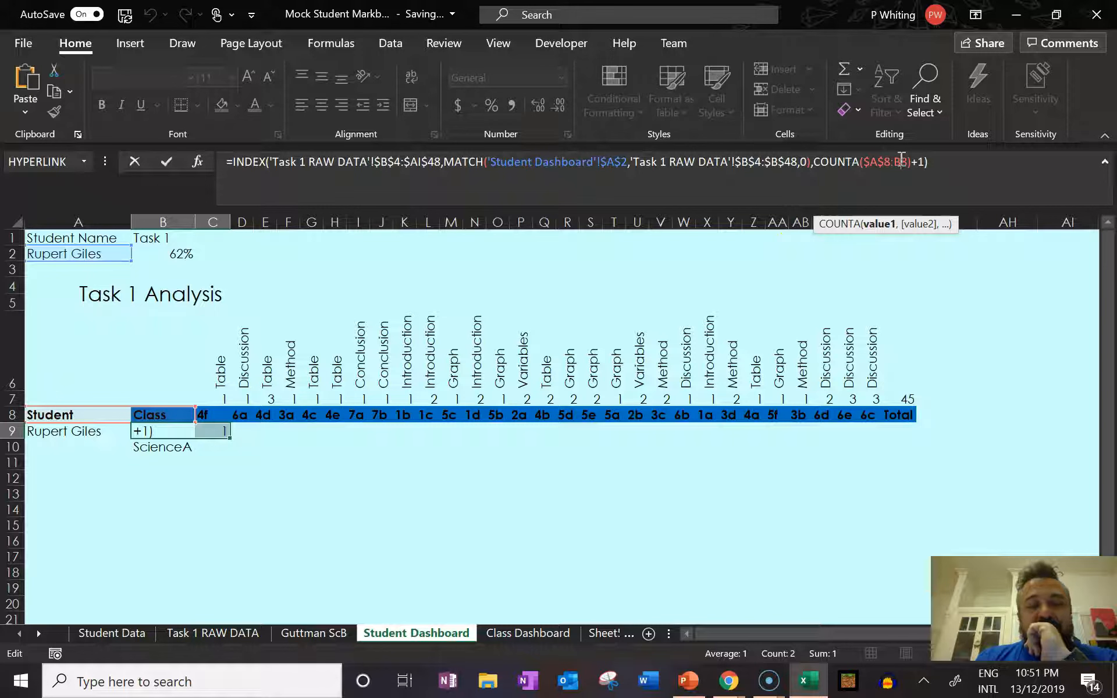
key(ctrl+Return)
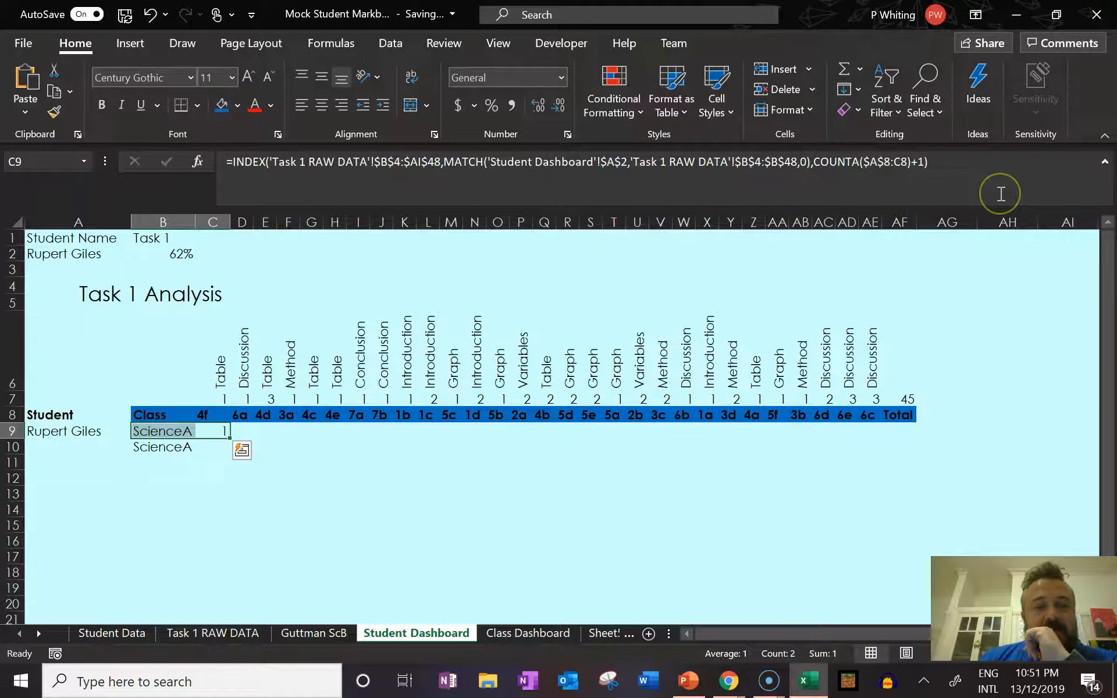
key(Right)
key(Left)
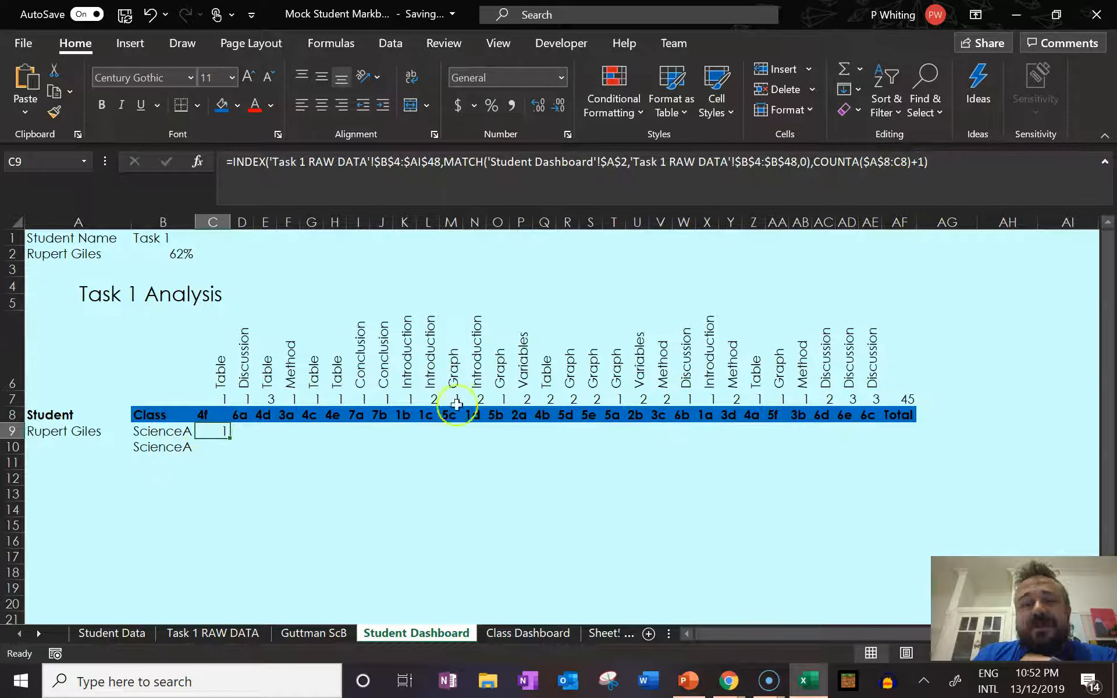
drag(230, 438, 907, 424)
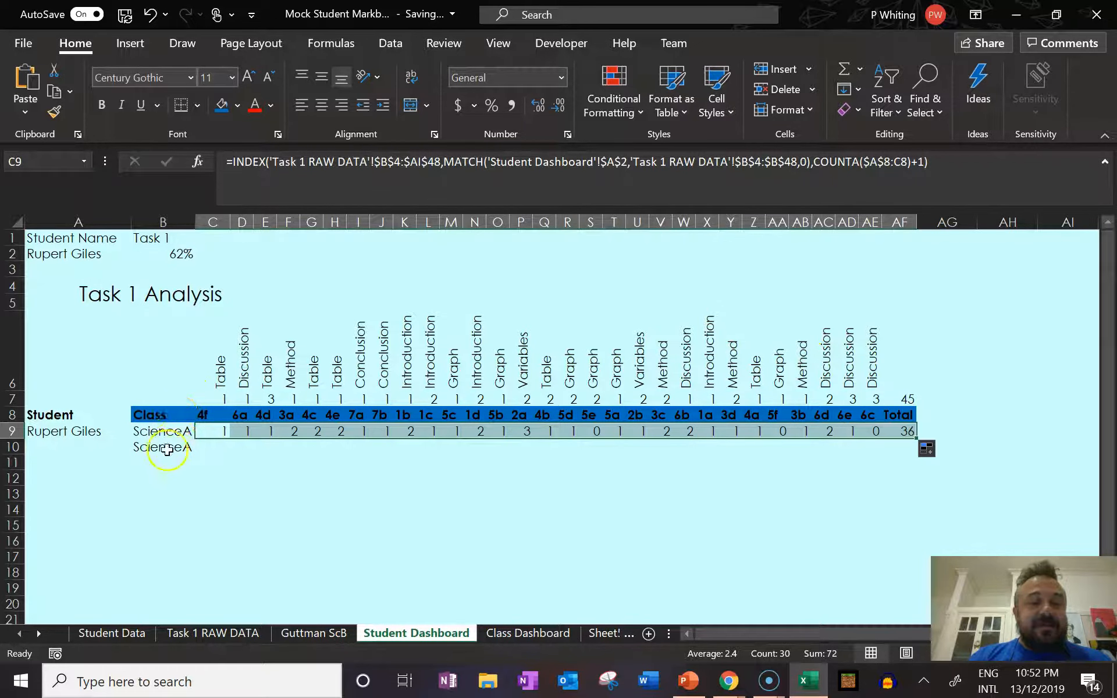
Test the filled row by setting the student in A2 to the first name in the list and then the fourth.
click(118, 255)
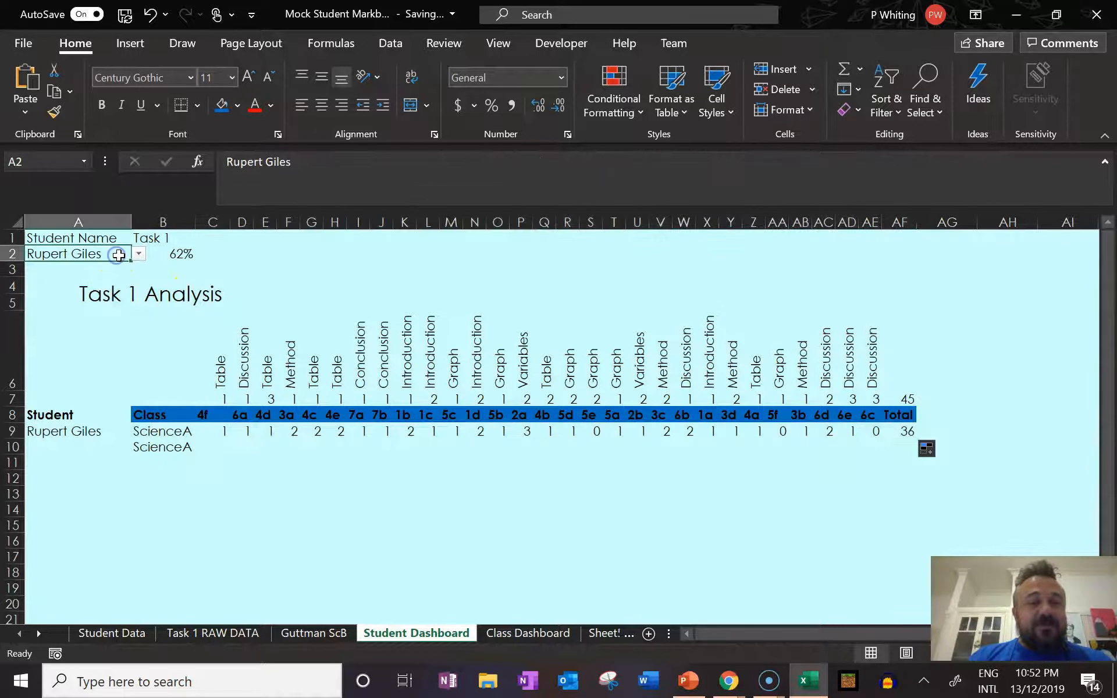
click(138, 254)
drag(137, 289, 136, 273)
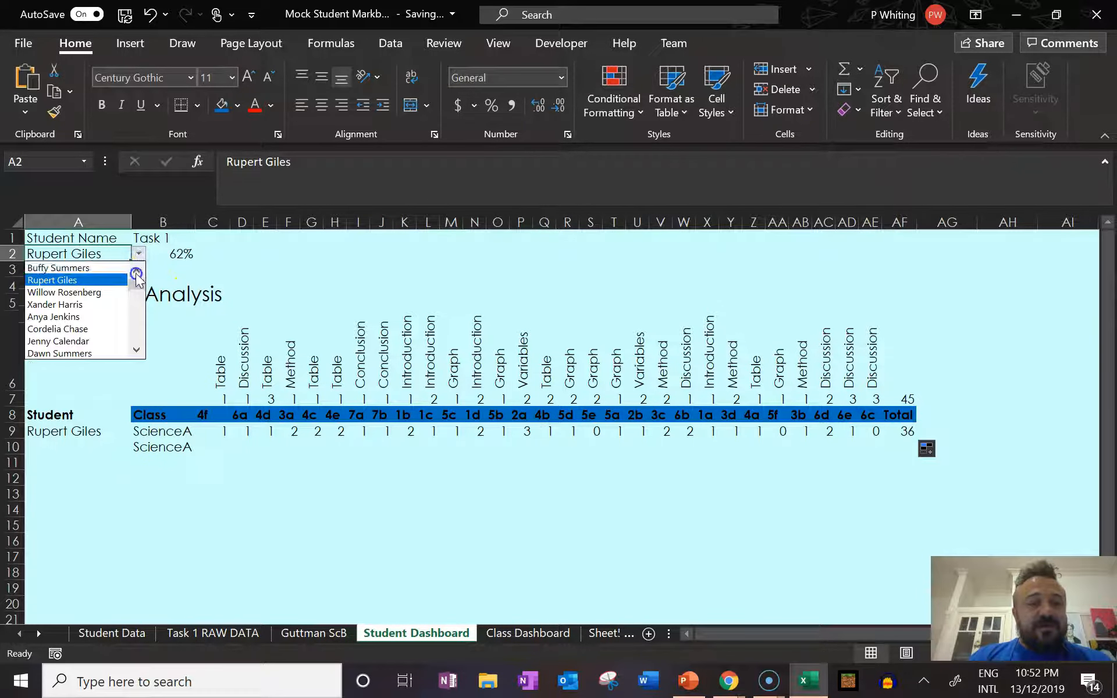
click(96, 268)
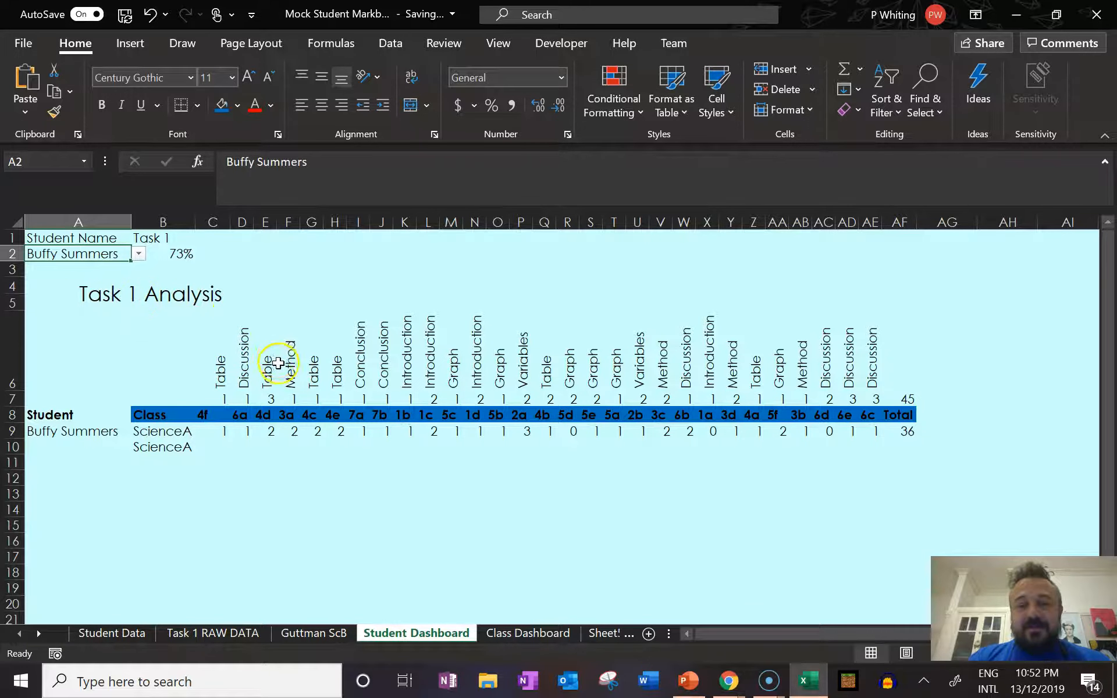
click(138, 255)
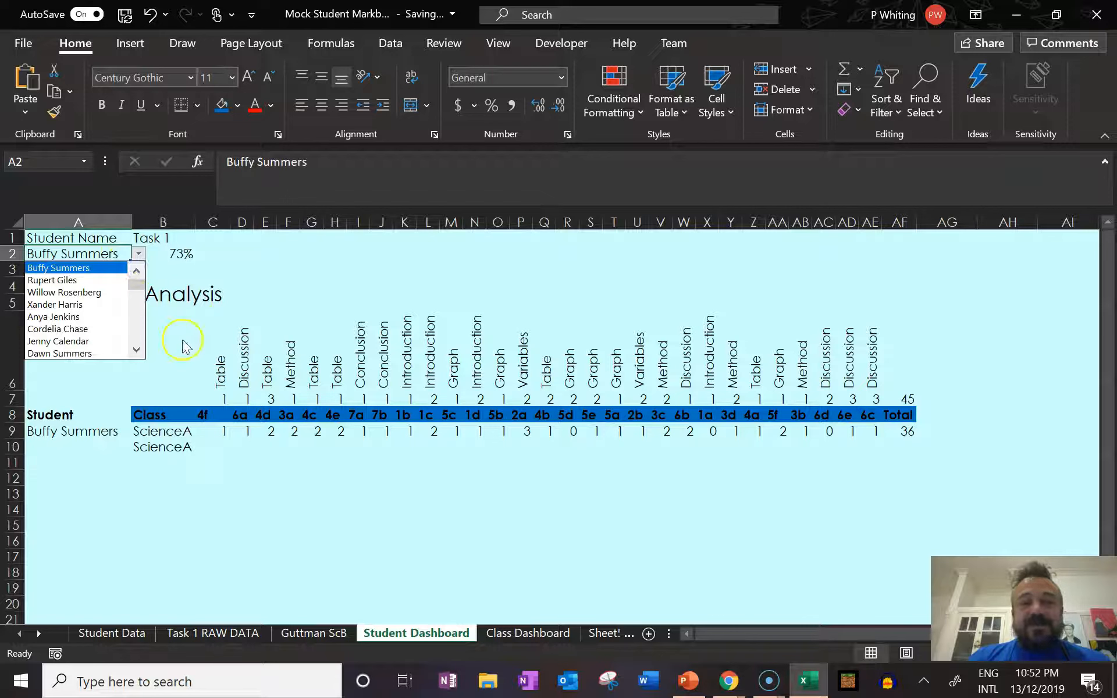
click(180, 337)
click(139, 255)
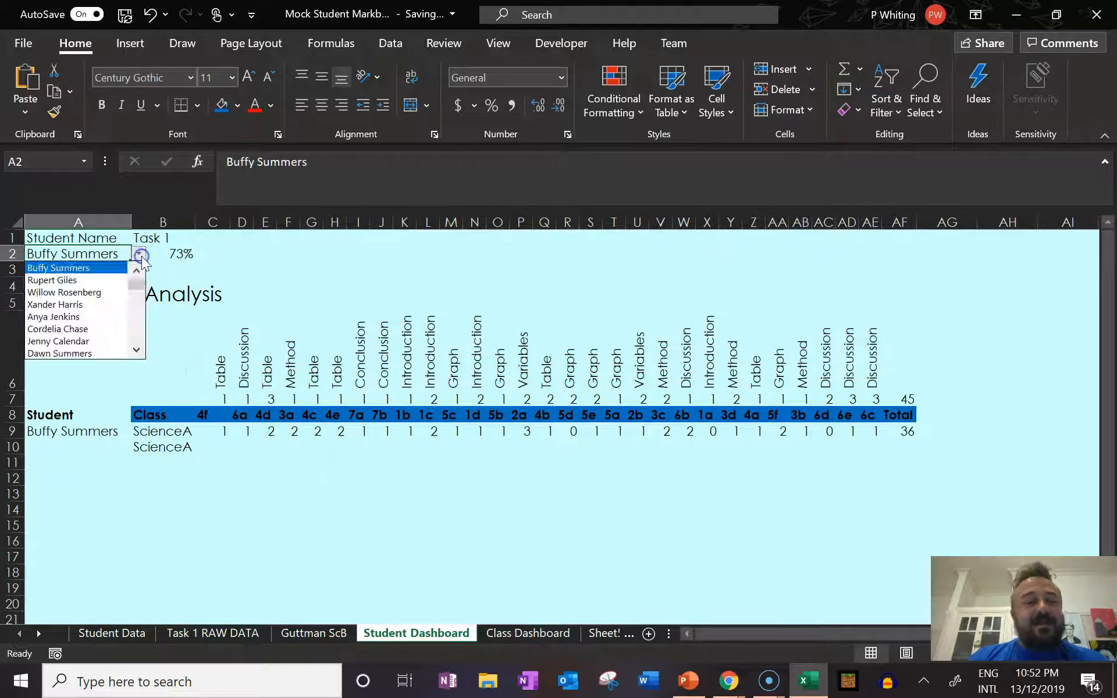
click(86, 307)
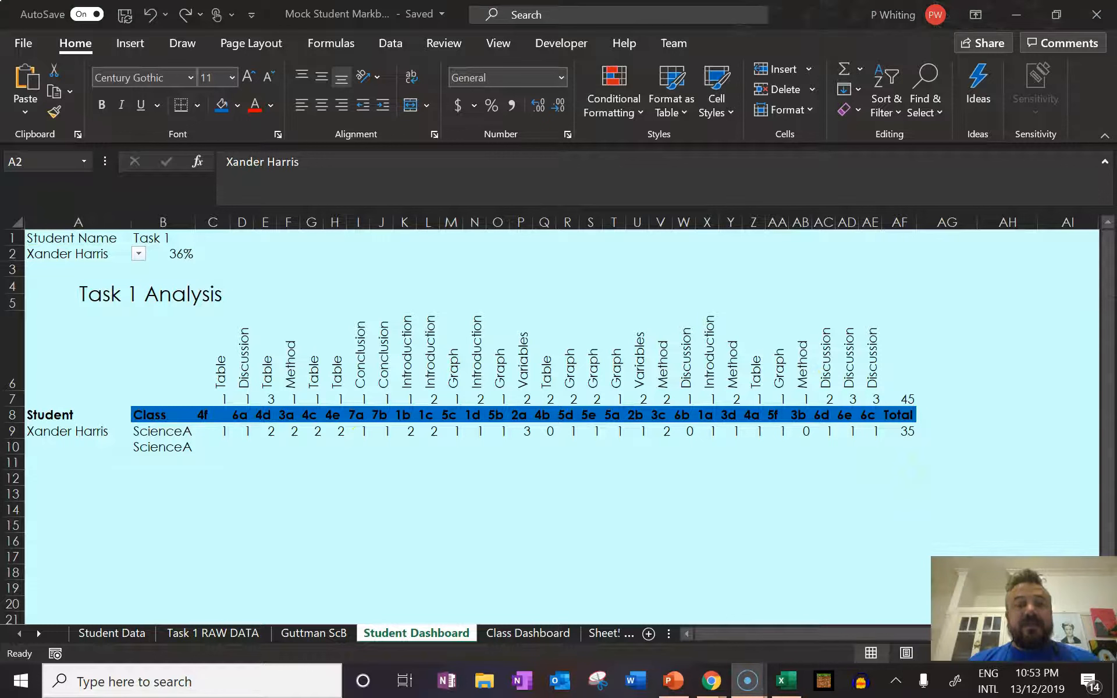
Examine the row 9 formulas in AD9, A9 and C9.
click(837, 432)
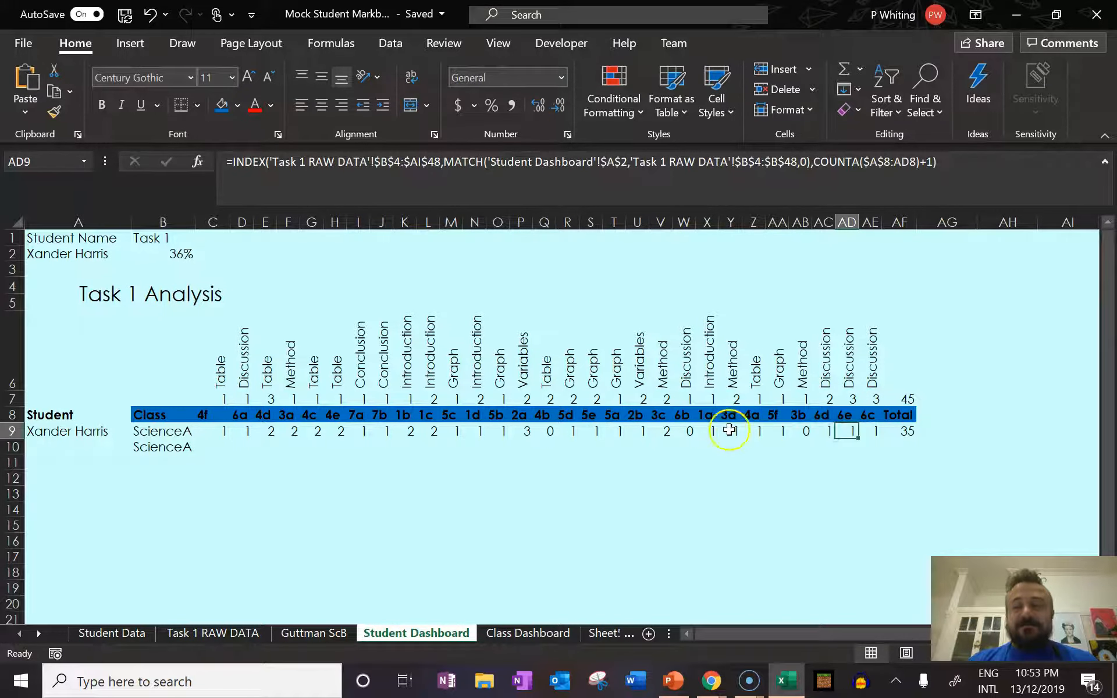
click(123, 435)
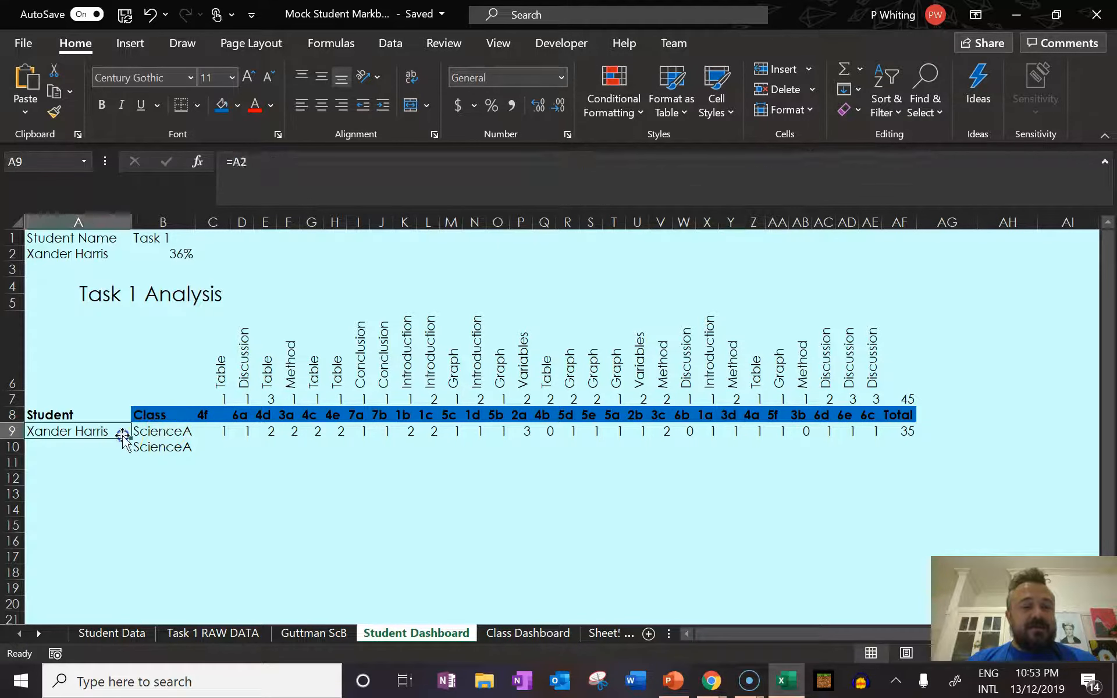
click(212, 435)
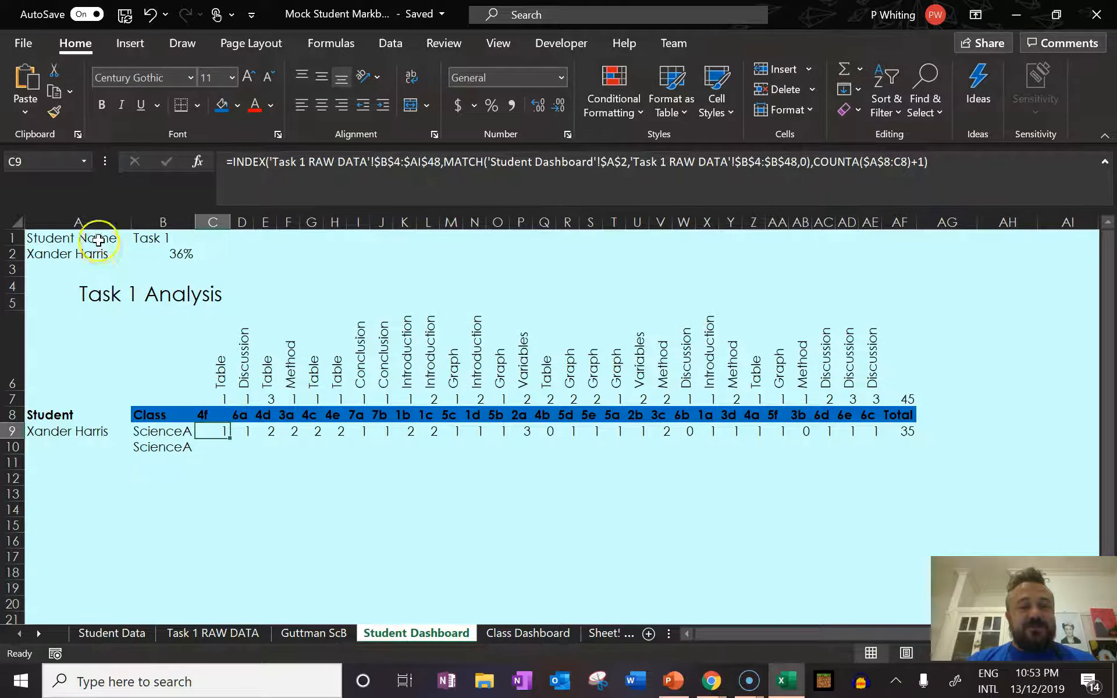
Switch the student name in A2 back to the first entry of the list.
click(100, 254)
click(138, 254)
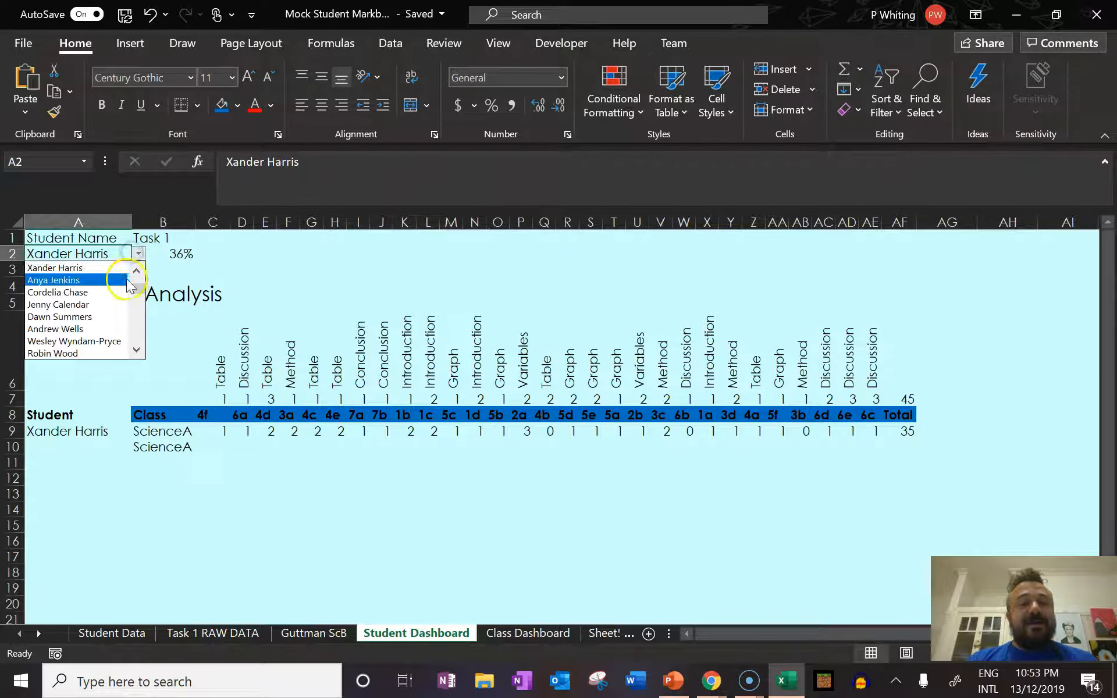
drag(135, 286, 136, 272)
click(77, 268)
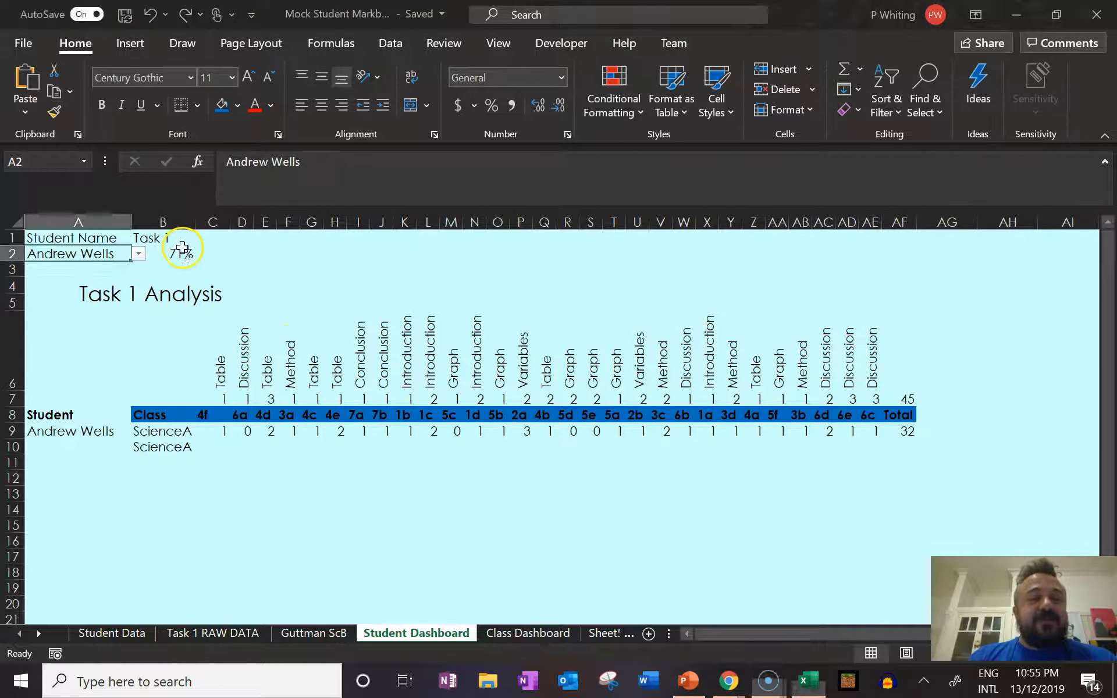
Check the percentage formula in B2, then test it by selecting the second and third students in A2.
click(181, 251)
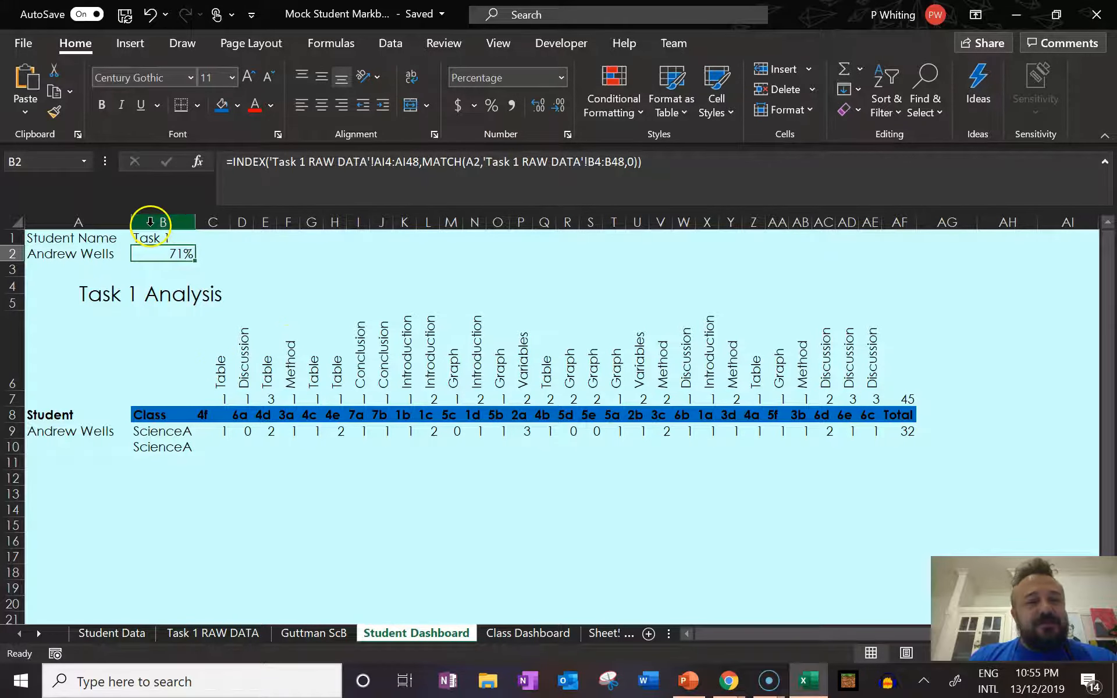
click(116, 255)
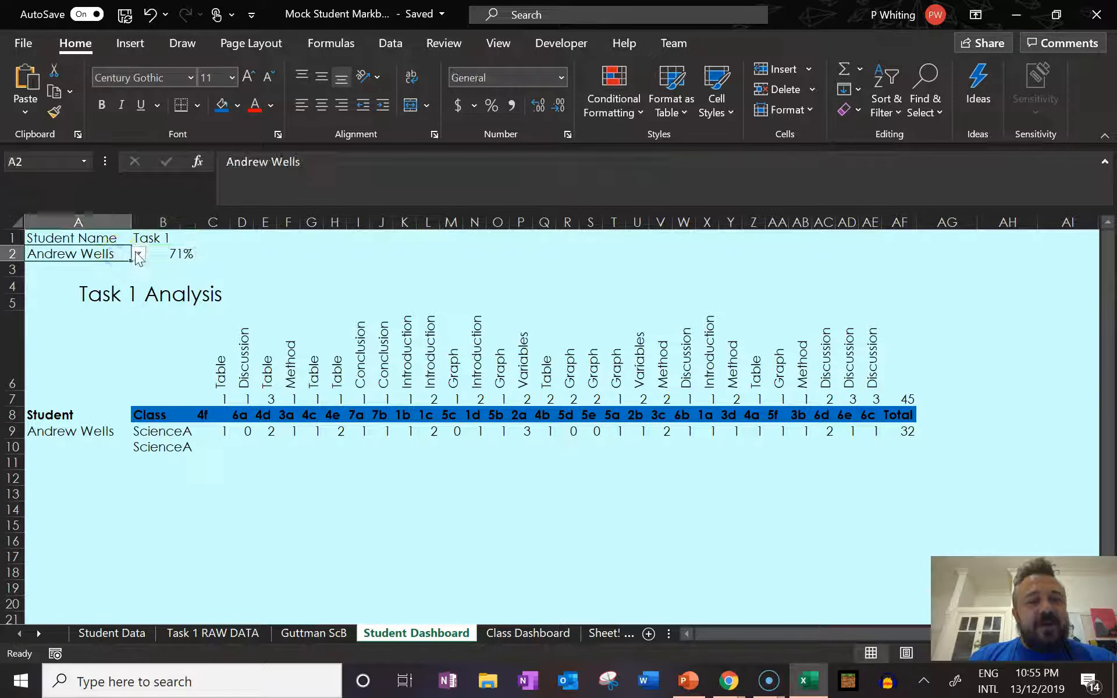
click(138, 257)
drag(138, 291, 134, 268)
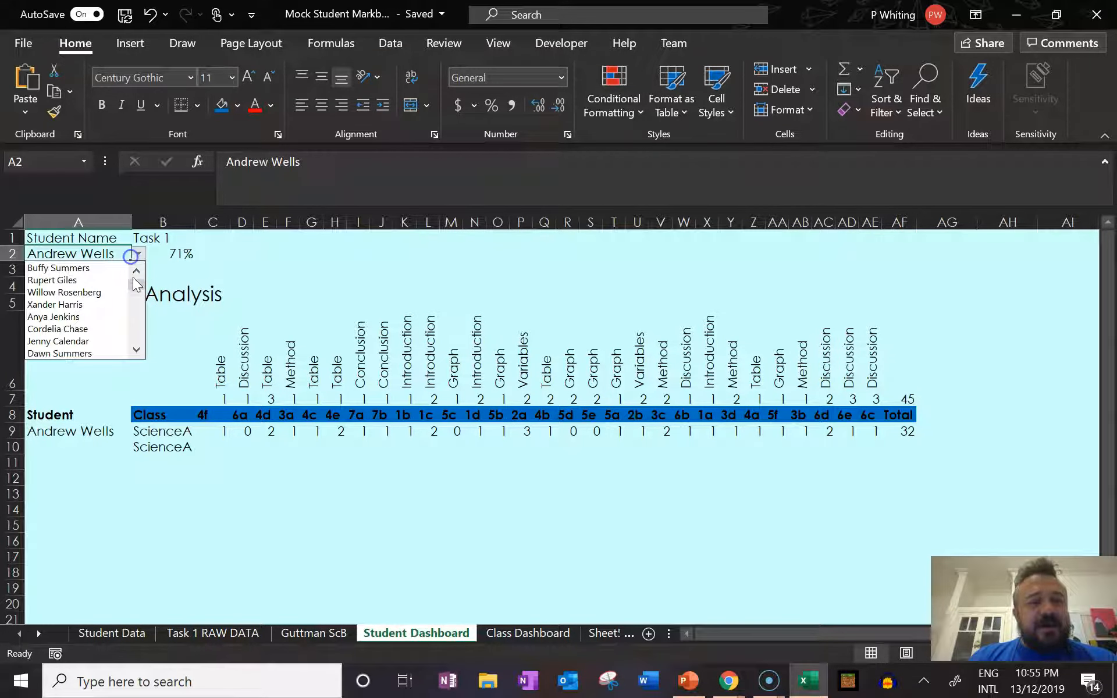
click(73, 279)
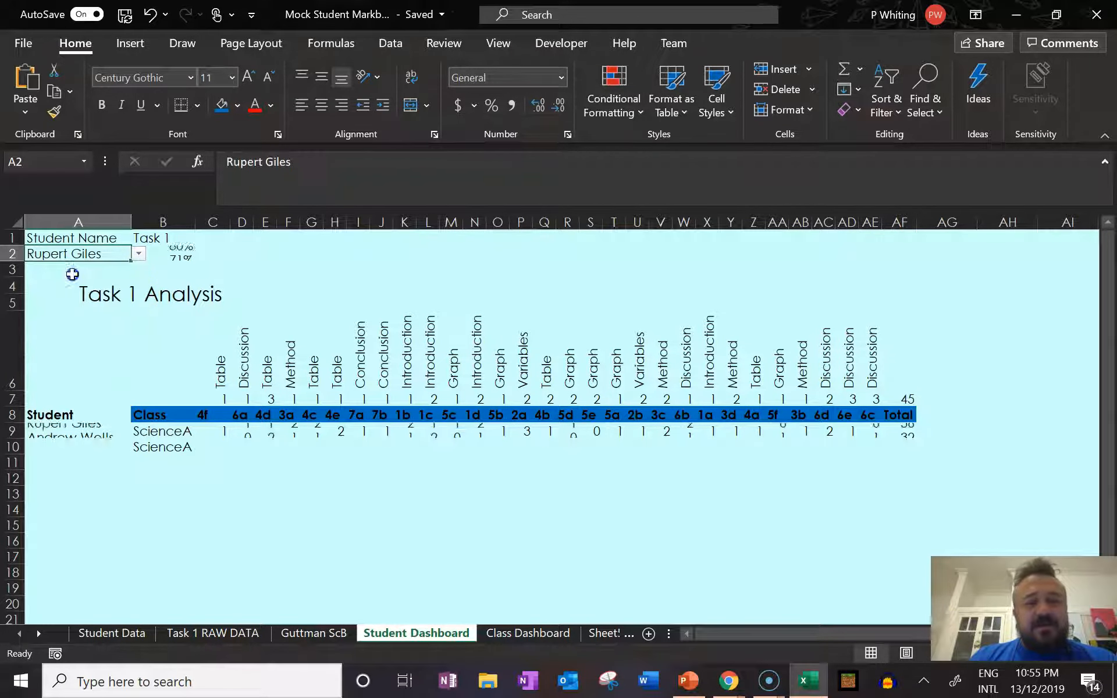
click(138, 256)
click(69, 277)
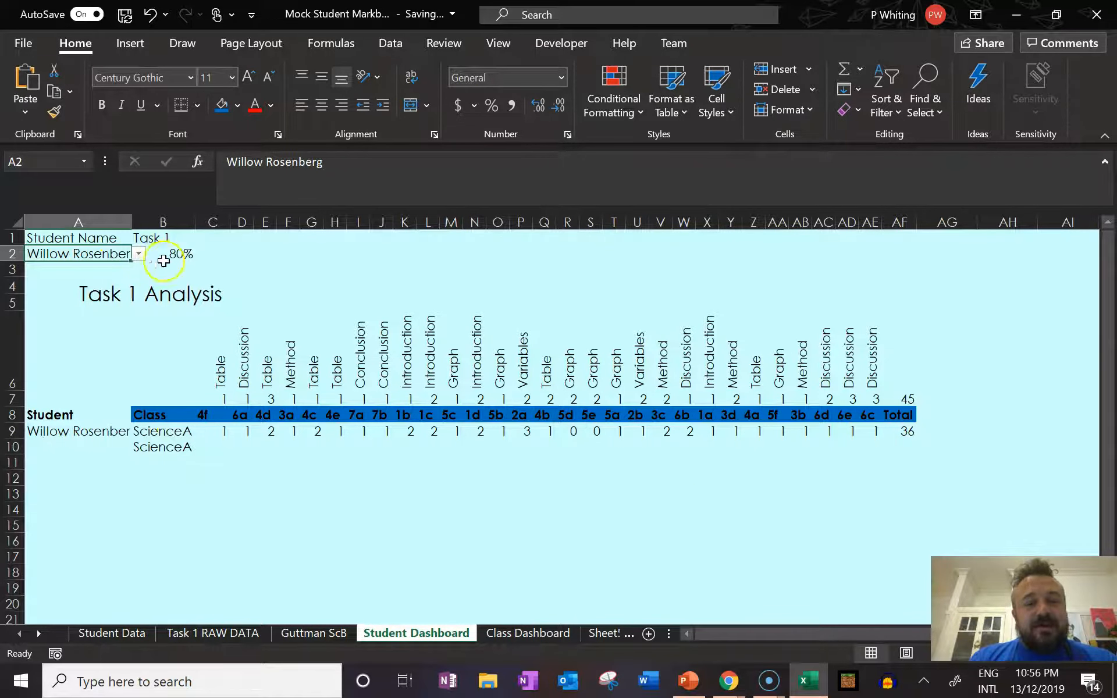
Set the student in A2 to the first name in the list and move the selection to the empty cell B6.
click(139, 261)
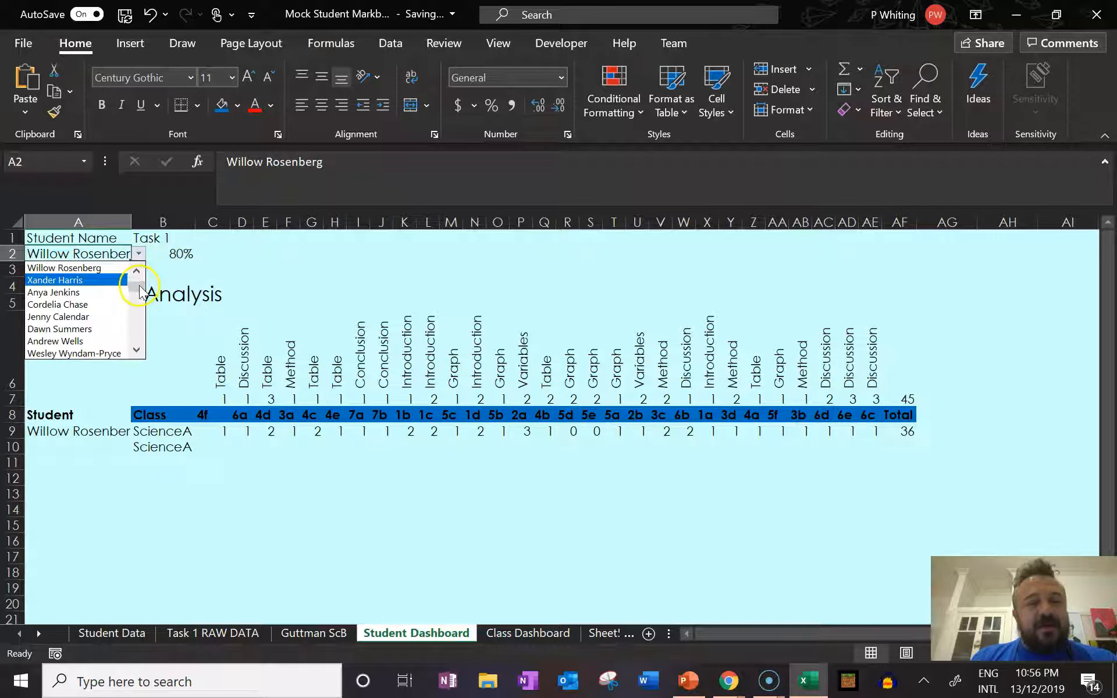
click(138, 270)
click(138, 270)
click(87, 268)
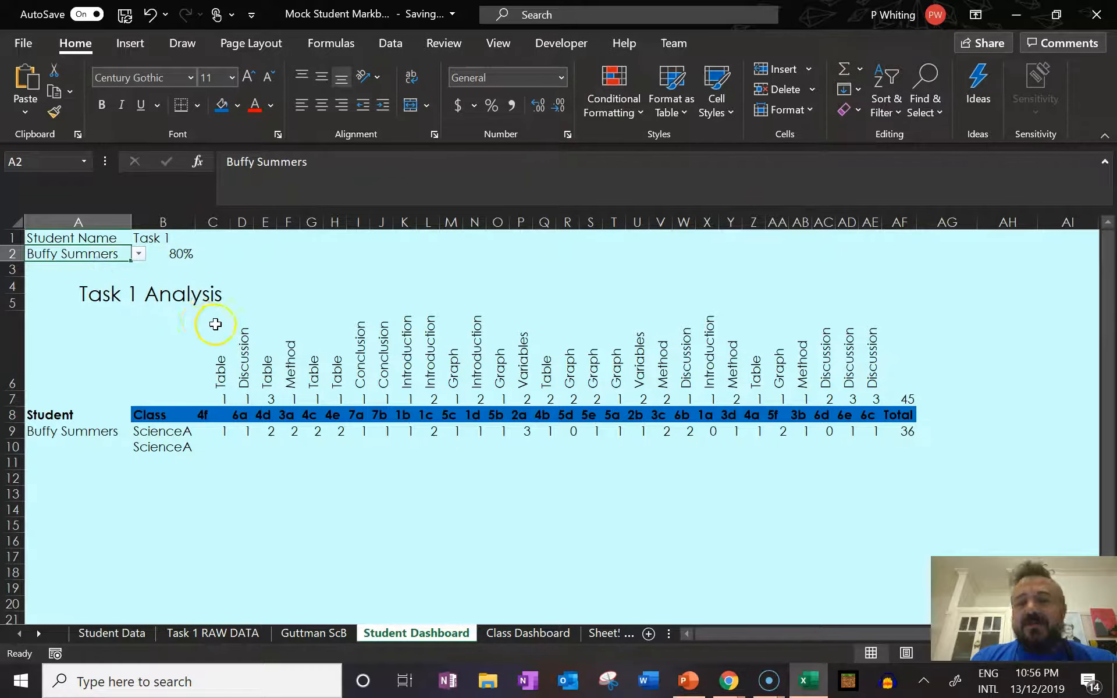
click(213, 324)
click(183, 333)
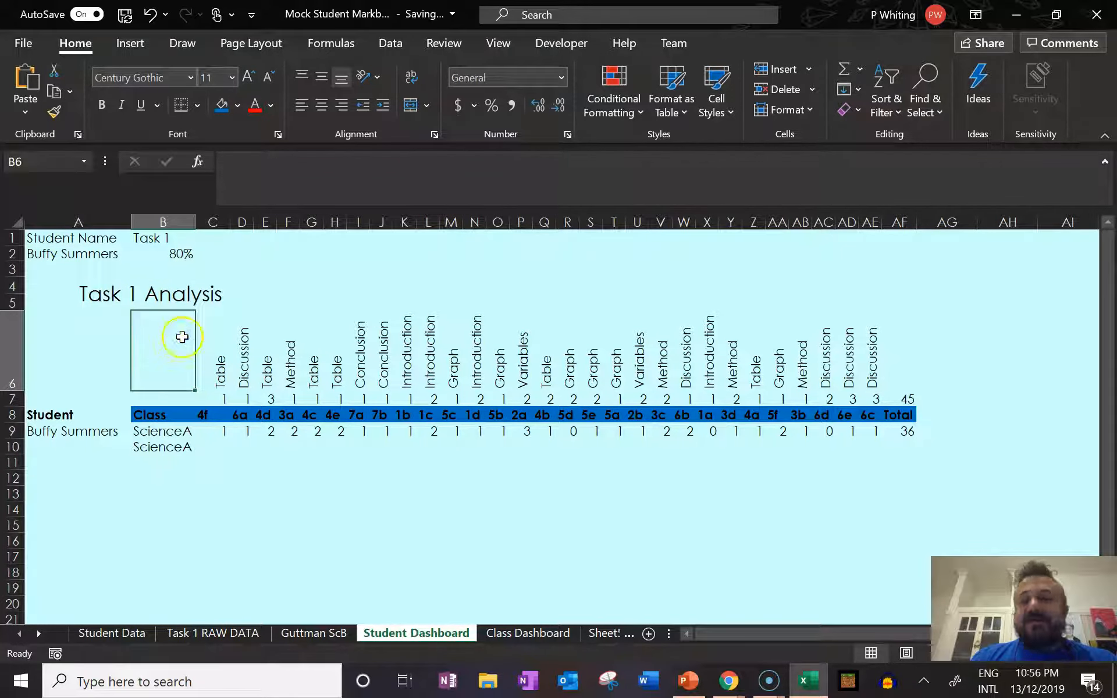